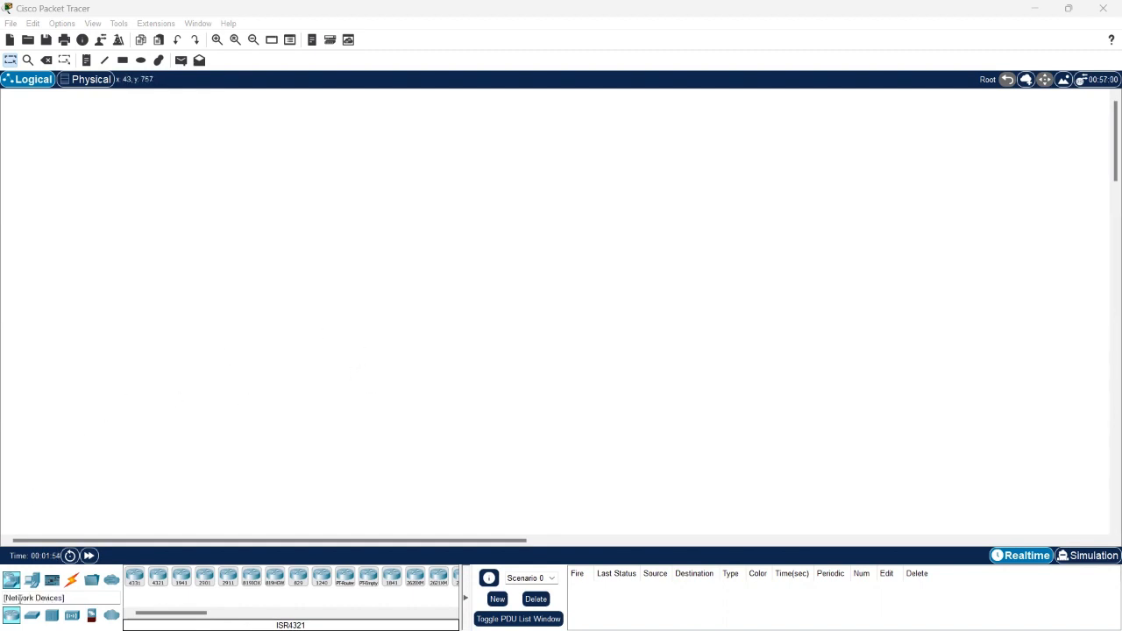
# Place a generic PT-Router on the empty logical workspace
pyautogui.click(243, 601)
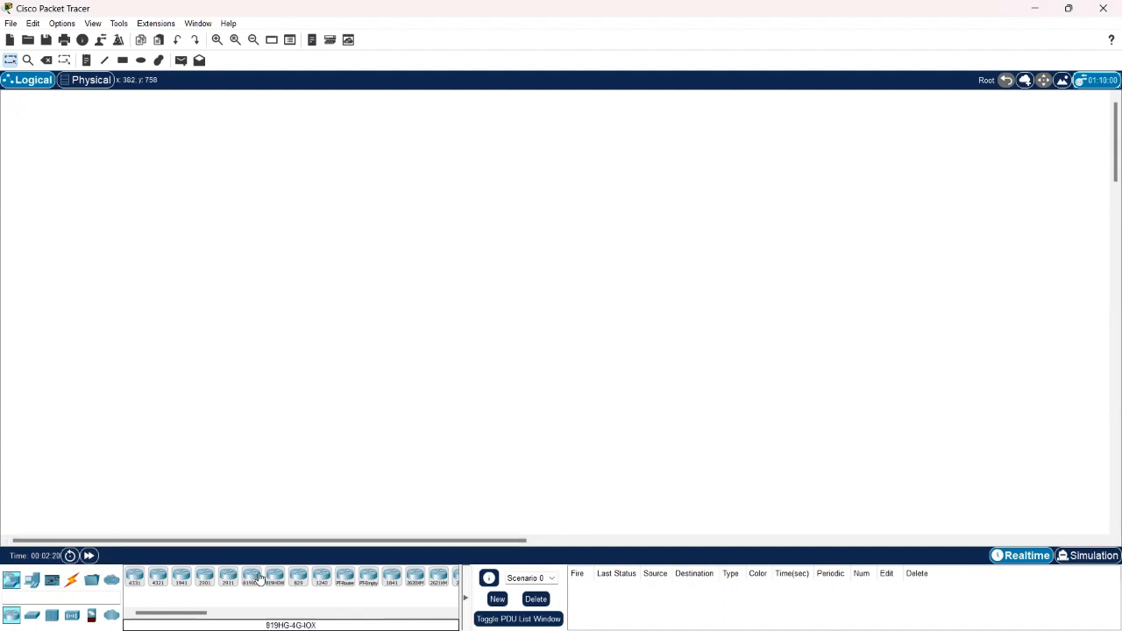
pyautogui.click(345, 576)
pyautogui.click(213, 255)
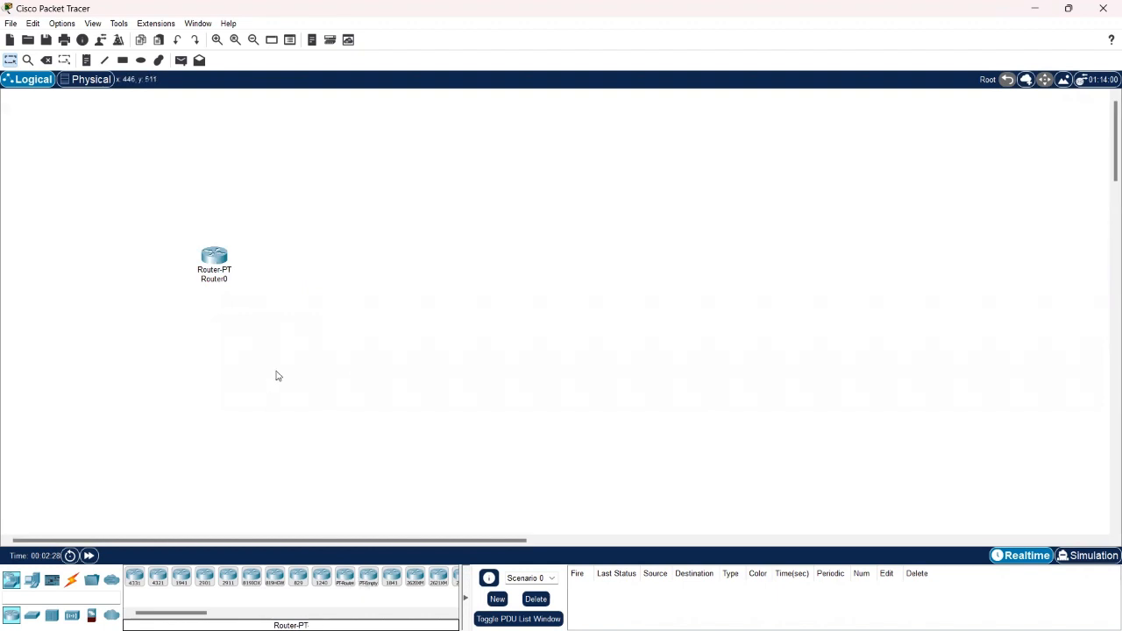
# Open the router's command-line interface and decline the initial configuration dialog to reach the user prompt
pyautogui.click(215, 257)
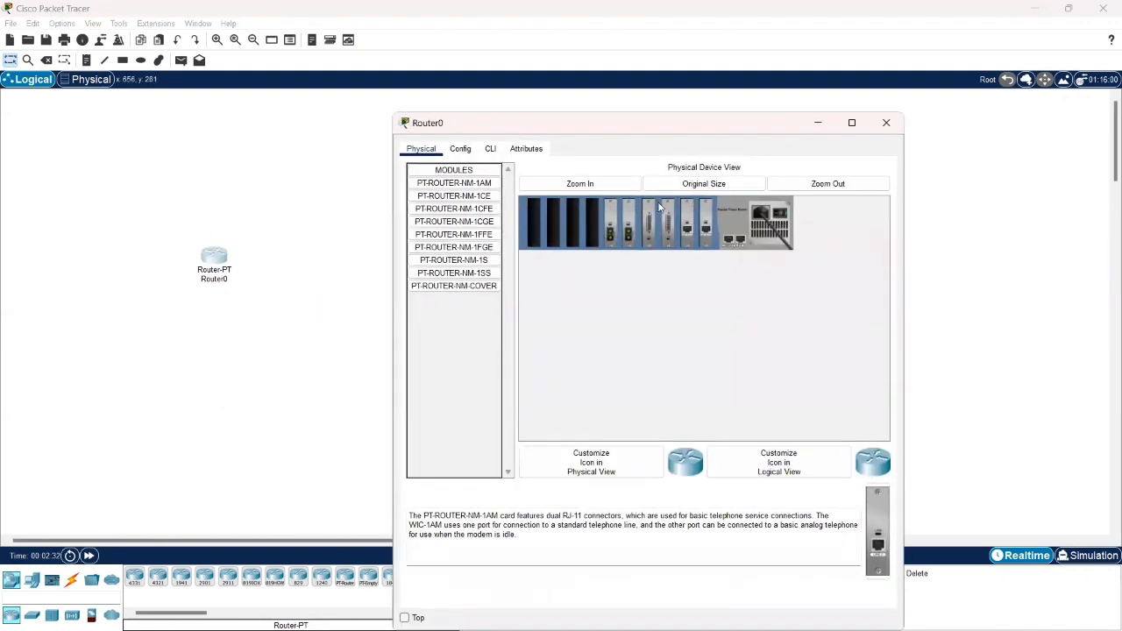
pyautogui.click(493, 150)
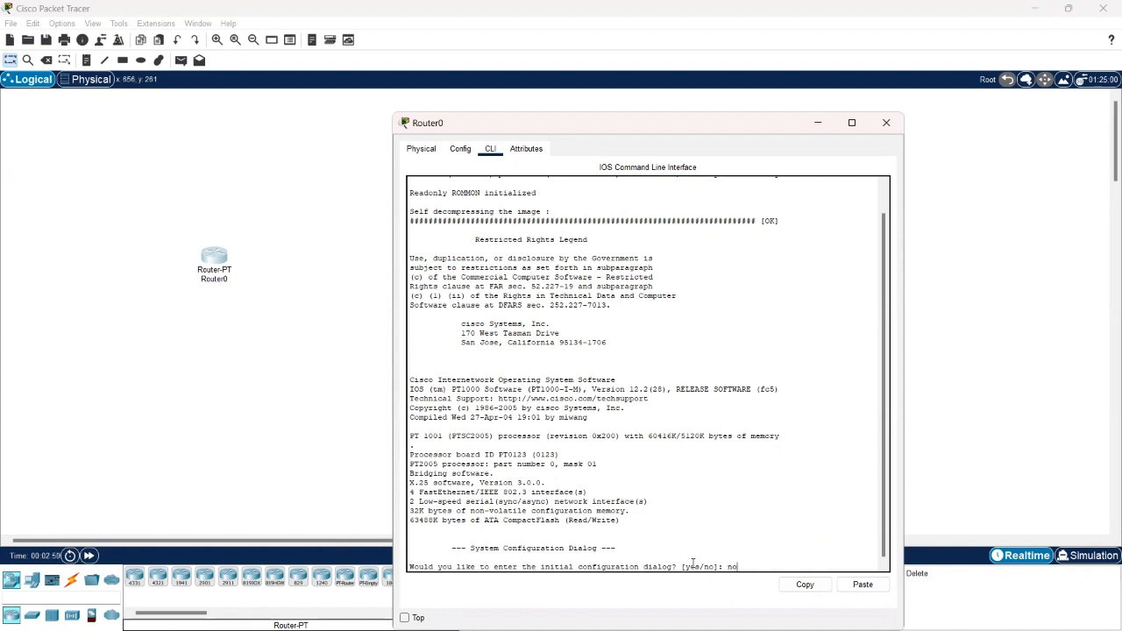
pyautogui.press('Return')
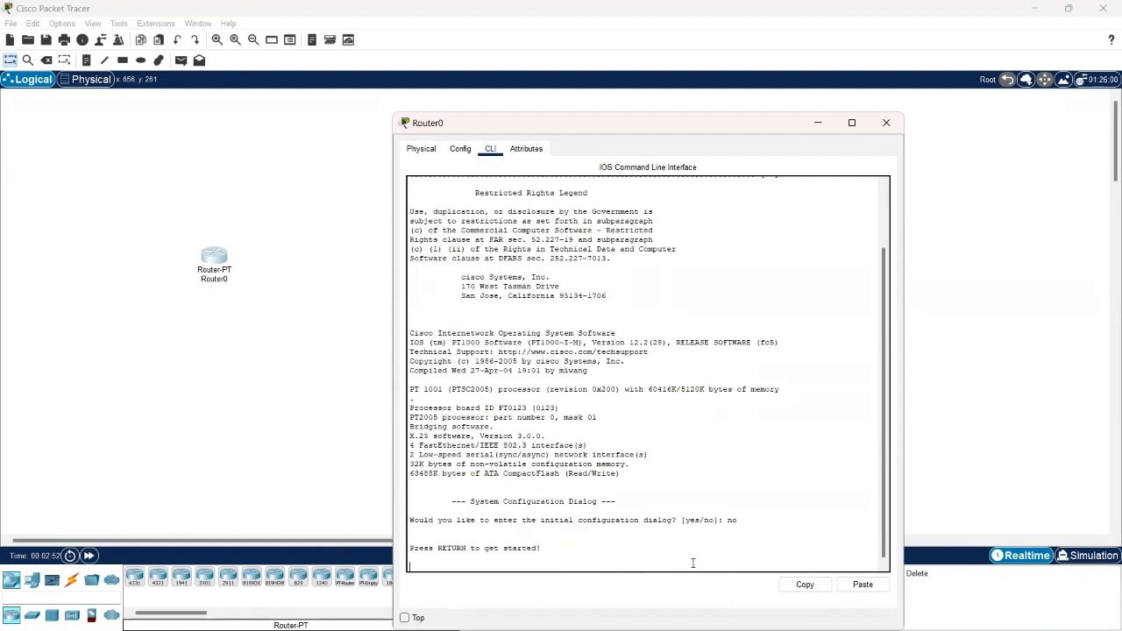
pyautogui.press('Return')
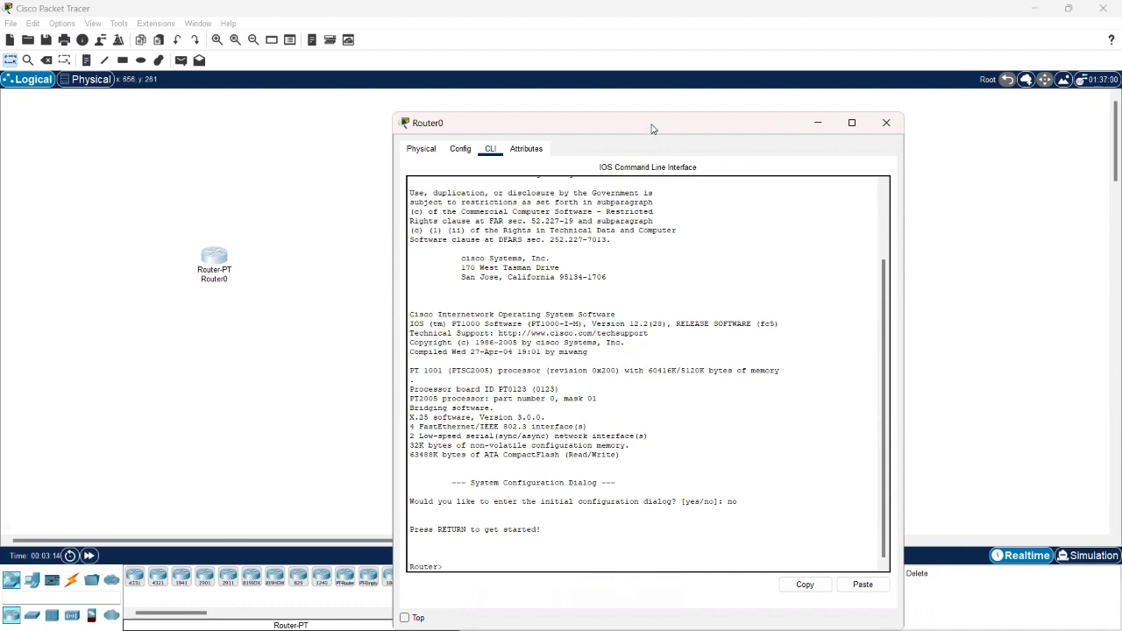
pyautogui.moveTo(651, 125); pyautogui.dragTo(588, 55)
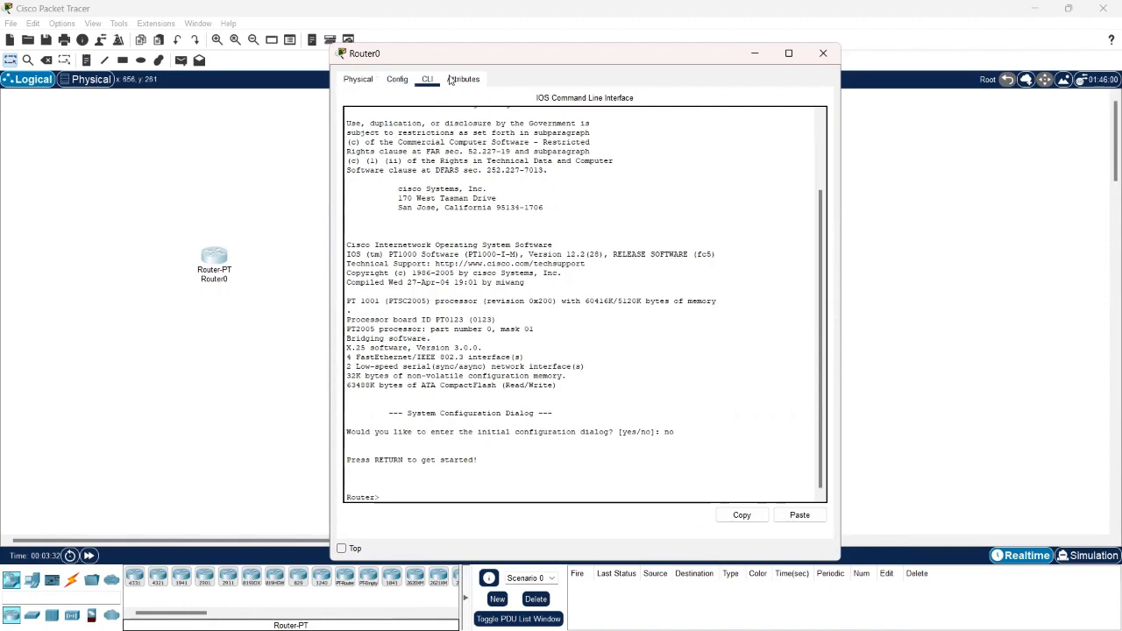
pyautogui.scroll(3, 618, 162)
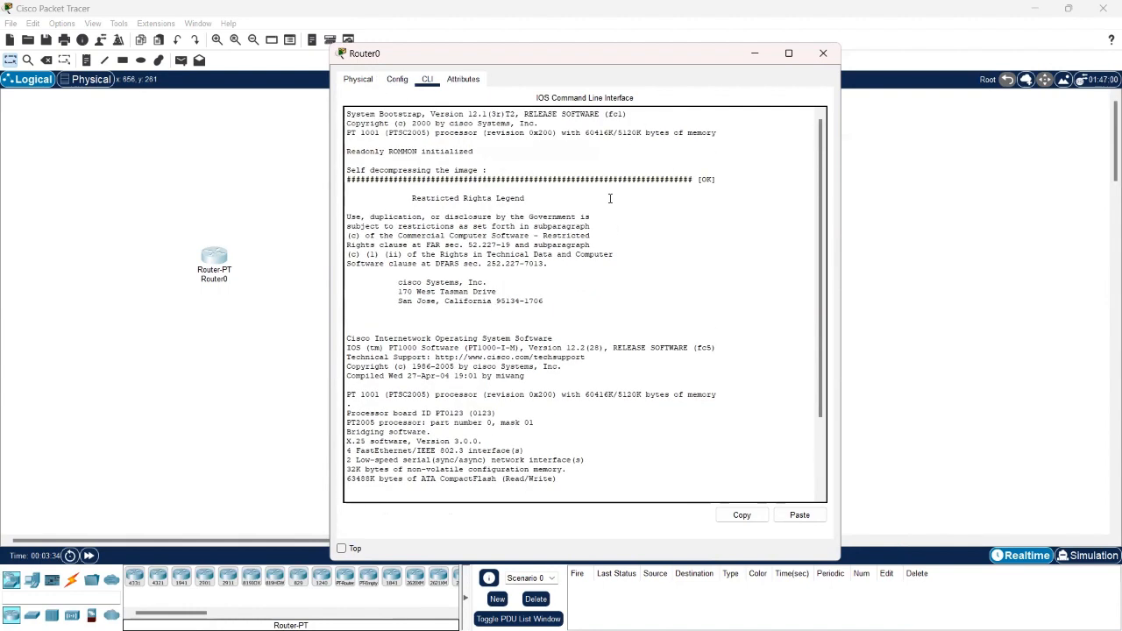
pyautogui.scroll(-3, 608, 196)
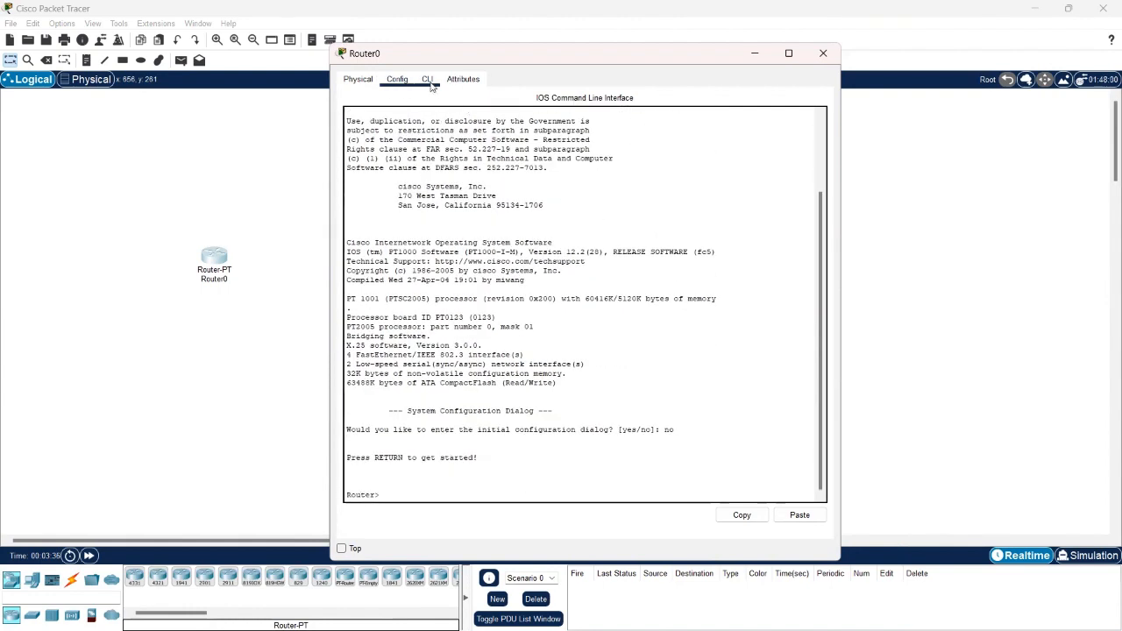
# Power-cycle the router with the power switch in its zoomed-in physical device view
pyautogui.click(361, 79)
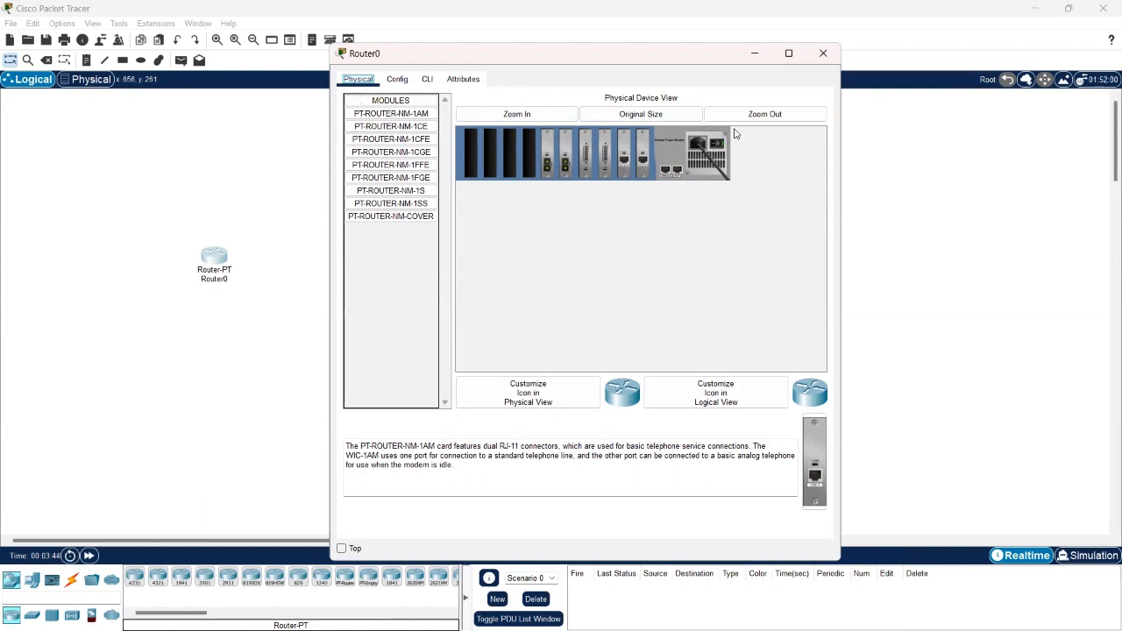
pyautogui.click(544, 117)
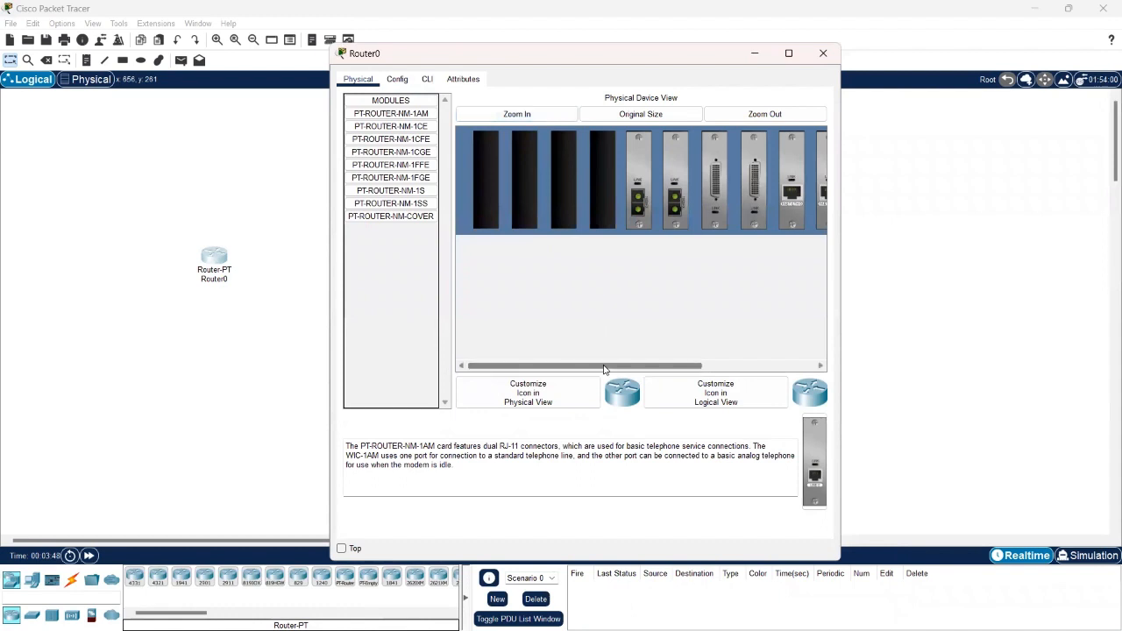
pyautogui.moveTo(602, 368); pyautogui.dragTo(671, 373)
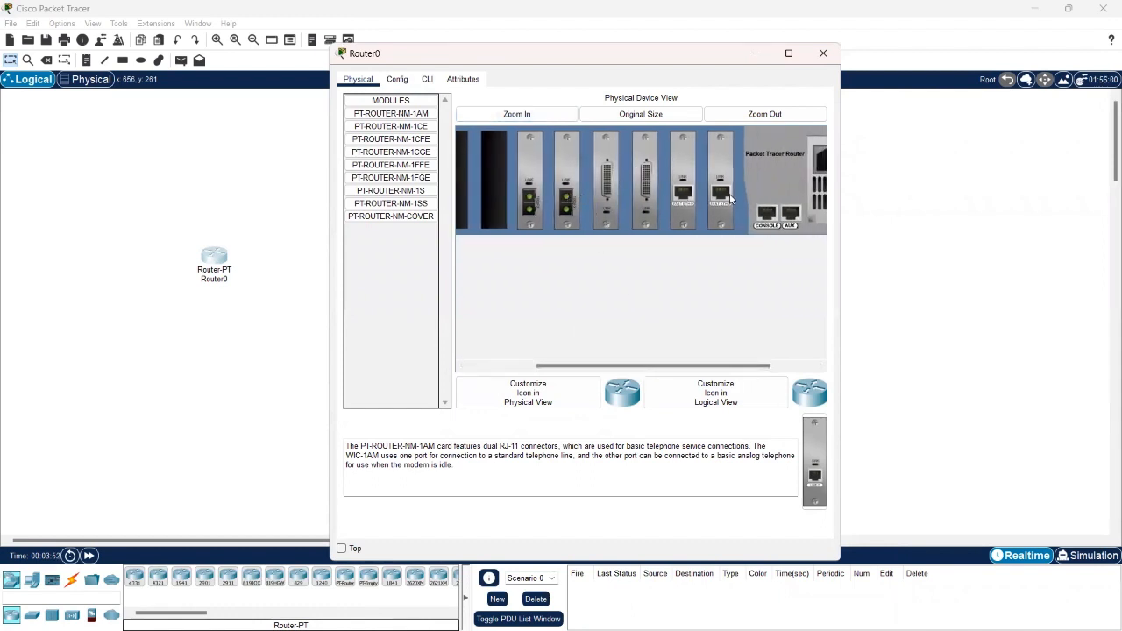
pyautogui.moveTo(713, 370); pyautogui.dragTo(757, 370)
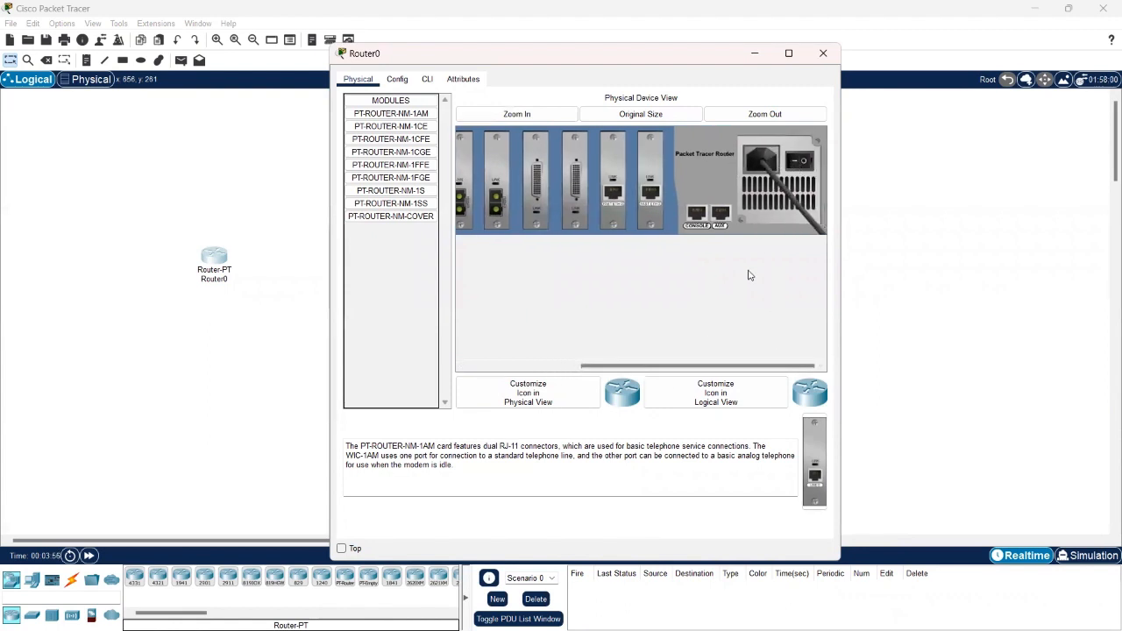
pyautogui.click(800, 162)
# Return to the router's command line and answer no to the initial configuration dialog
pyautogui.click(427, 78)
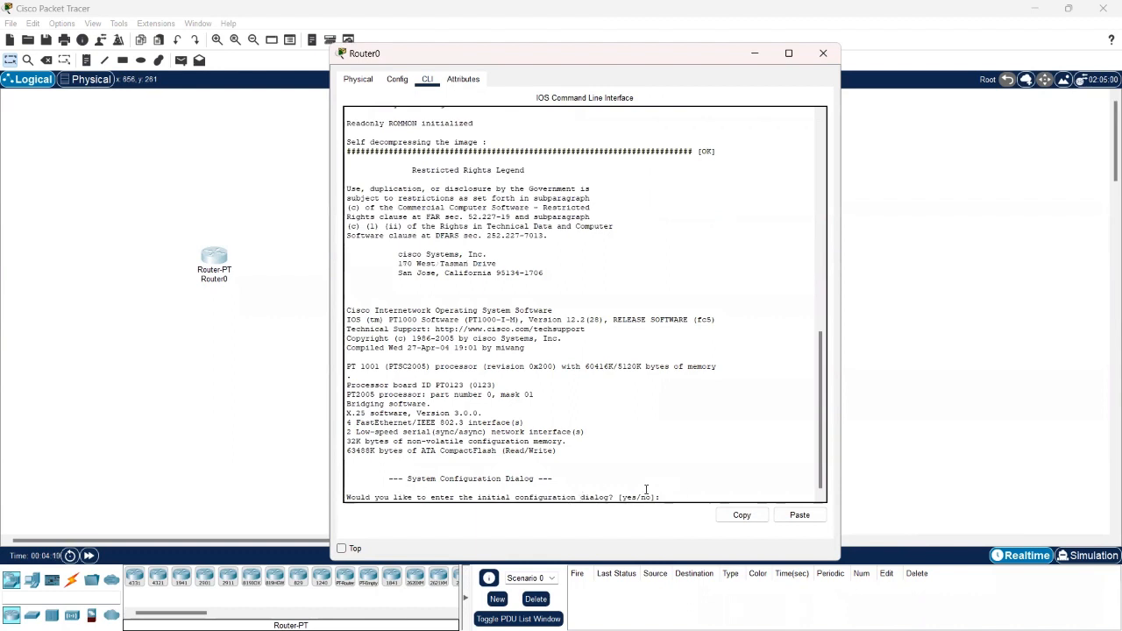
pyautogui.write('nio')
pyautogui.press('Return')
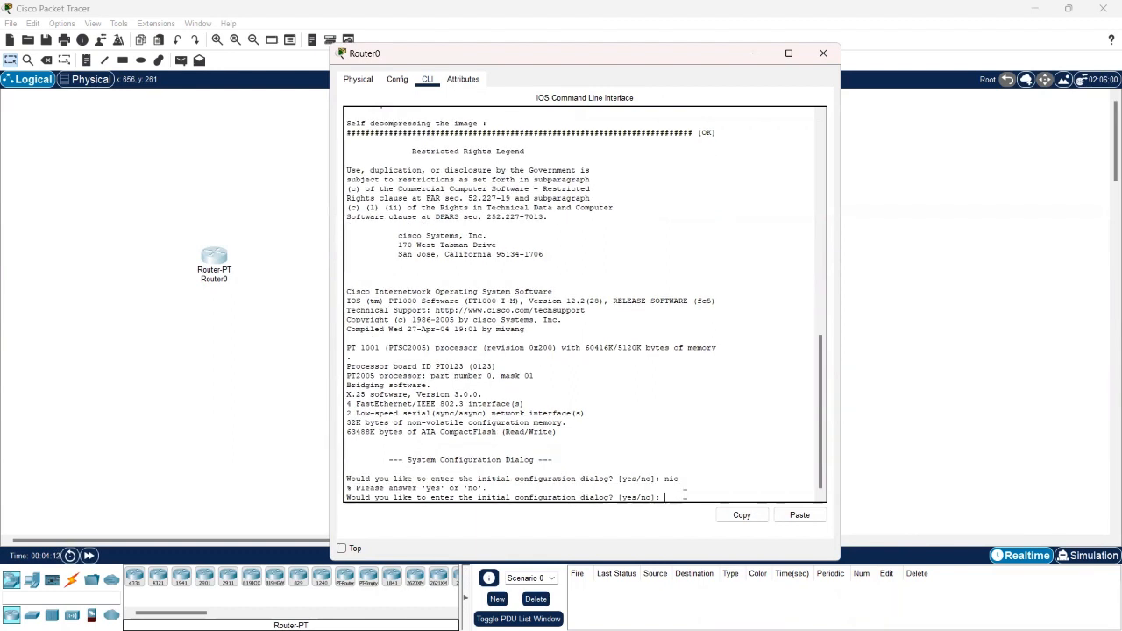
pyautogui.write('no')
pyautogui.press('Return')
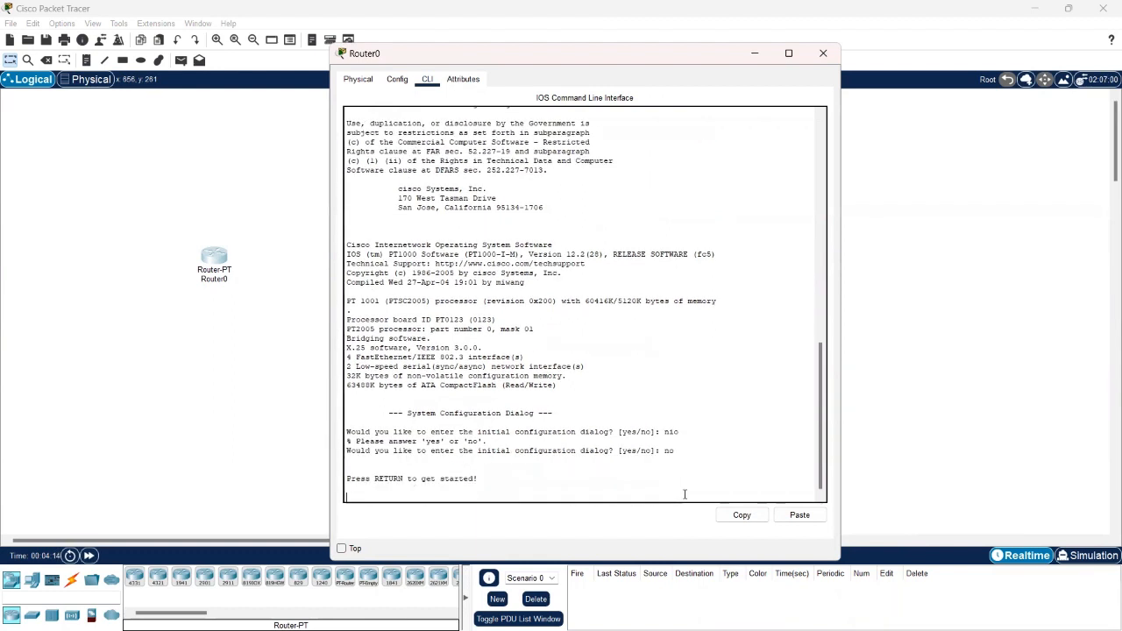
pyautogui.press('Return')
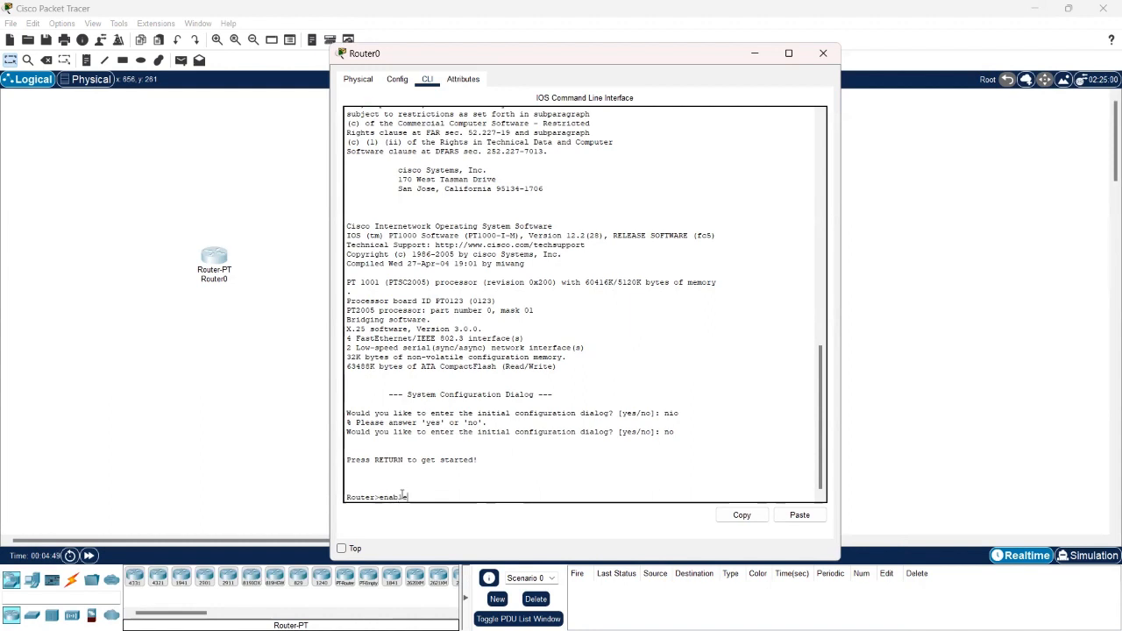
# Enter privileged mode with enable, and global configuration mode with configure terminal
pyautogui.press('Return')
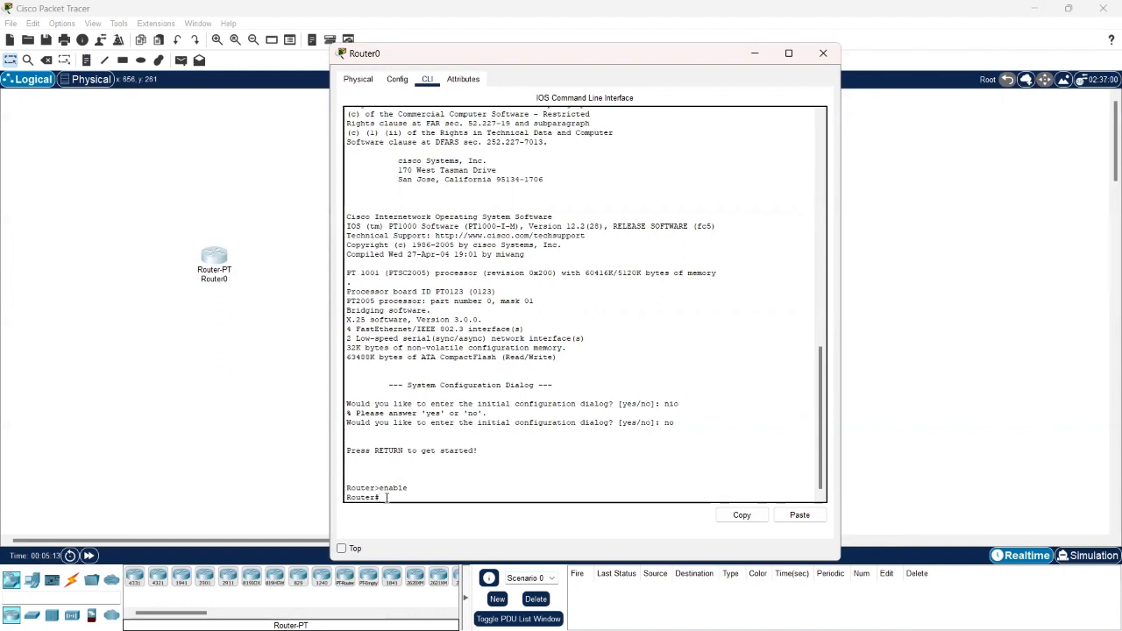
pyautogui.write('configure terminal')
pyautogui.press('Return')
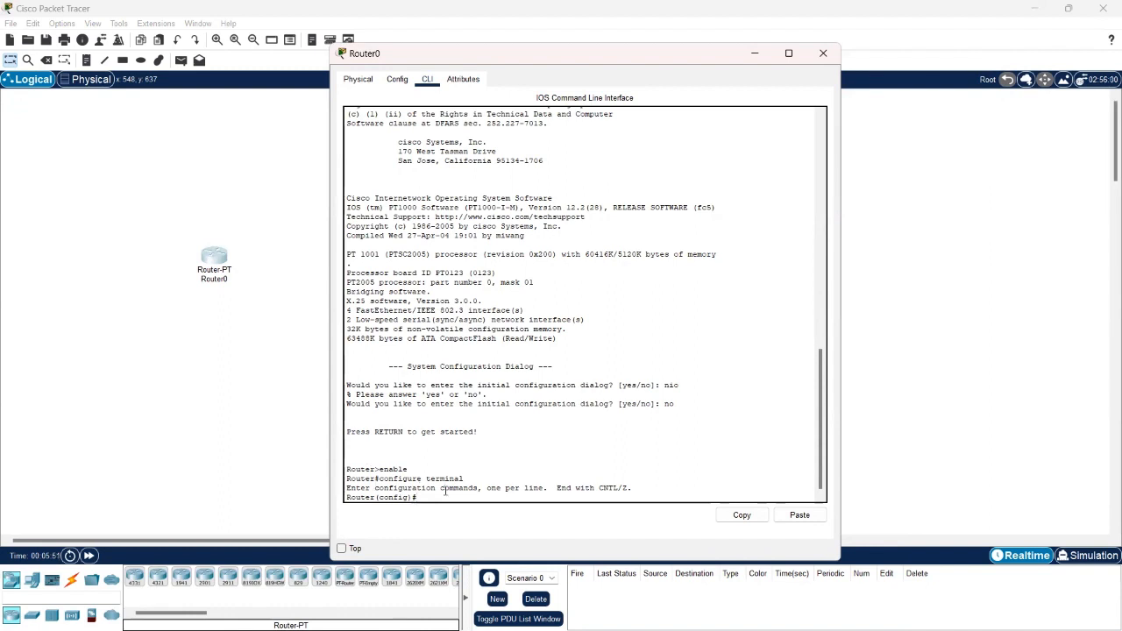
# Set the router's privileged-mode password using the enable password command
pyautogui.write('ena')
pyautogui.write('ble passw')
pyautogui.write('ord')
pyautogui.write('uvec')
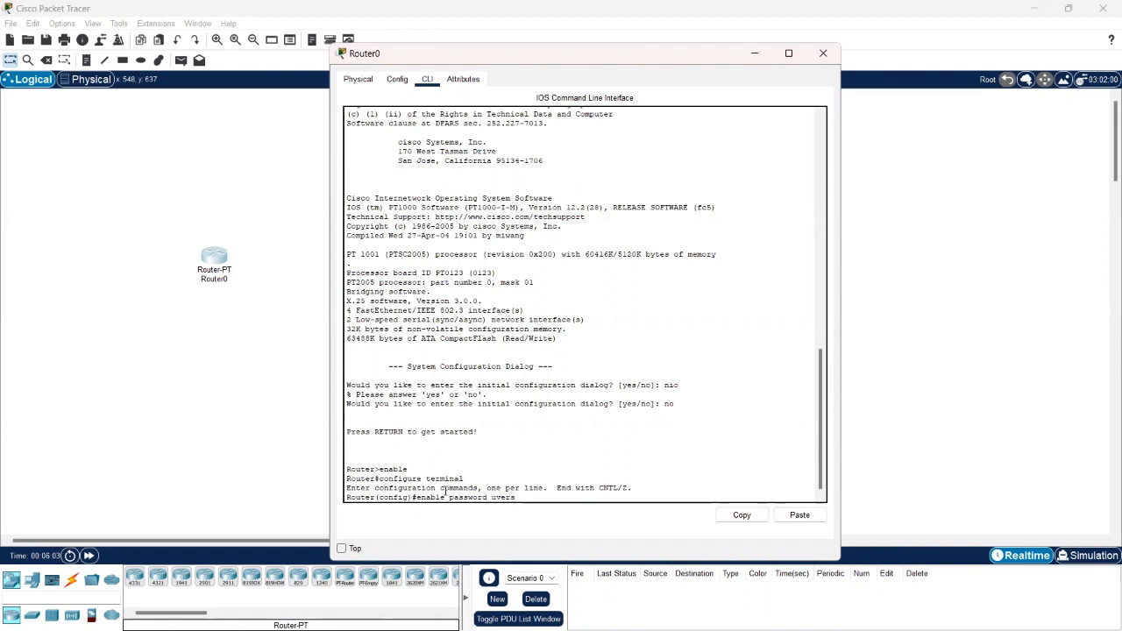
pyautogui.write('s')
pyautogui.press('Return')
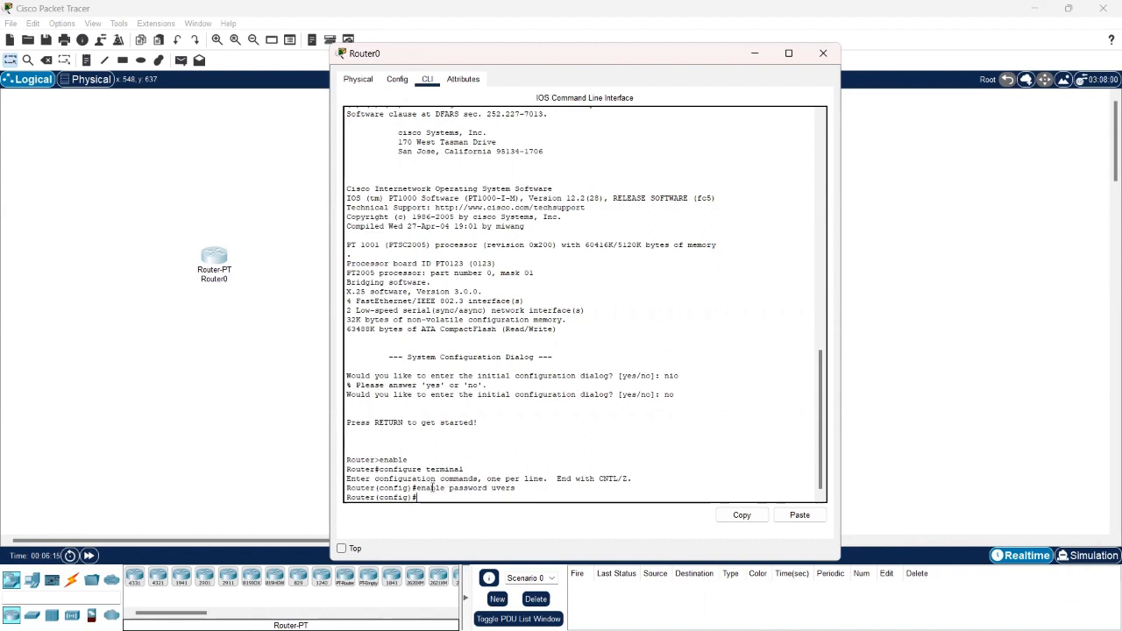
# Set the router's hostname to ROUTER_UVERS
pyautogui.write('hostname')
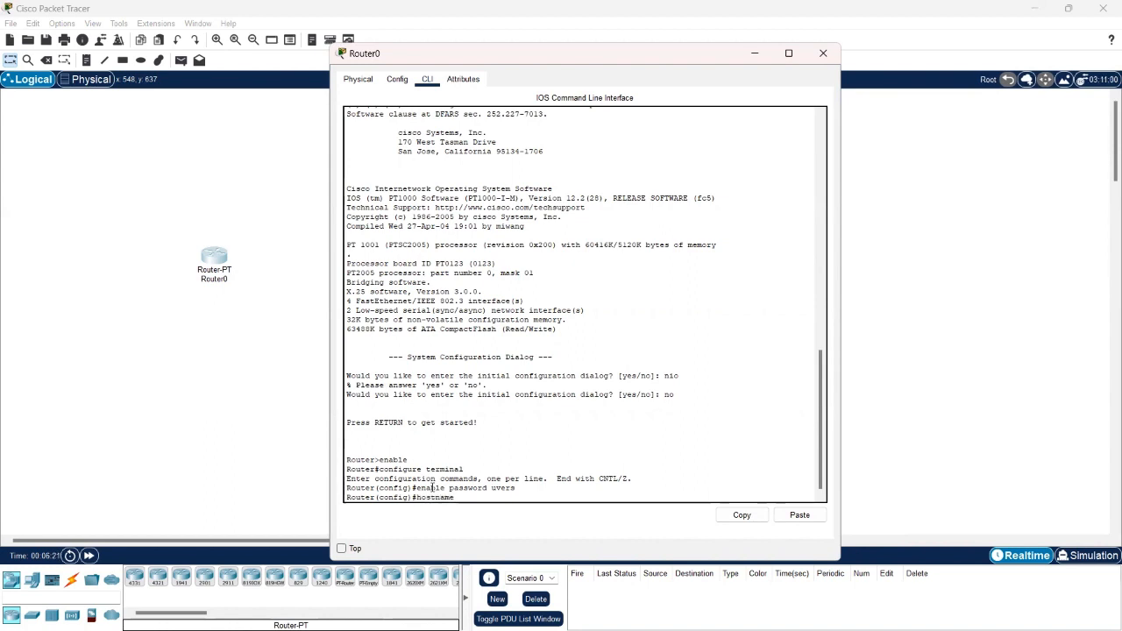
pyautogui.write(' ROUET')
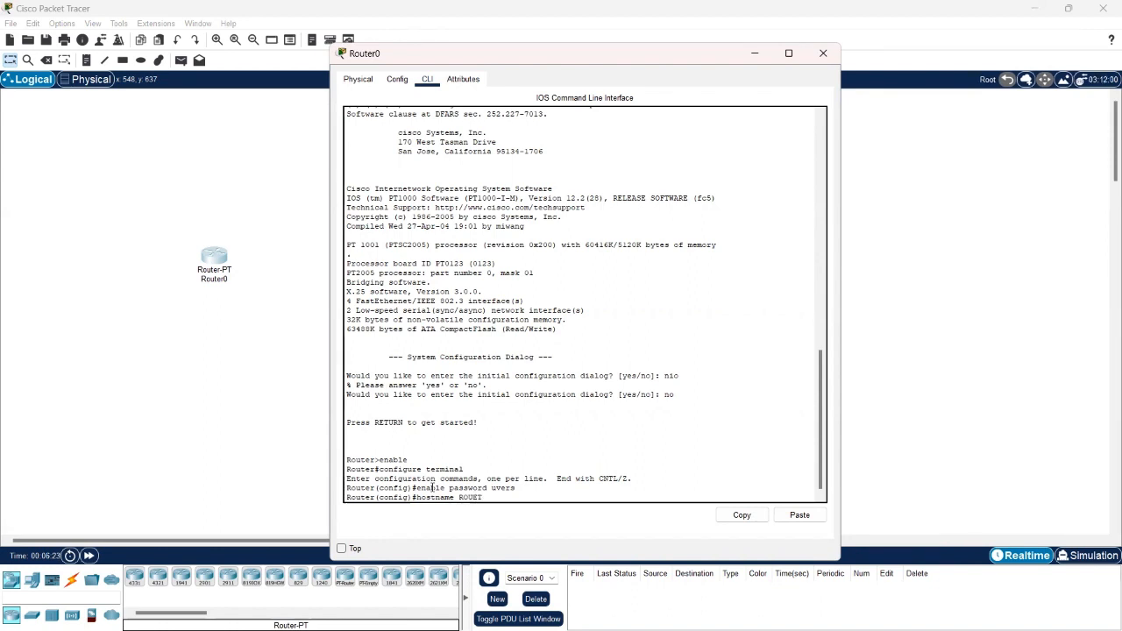
pyautogui.press('BackSpace')
pyautogui.write('TER_UVERS')
pyautogui.press('Return')
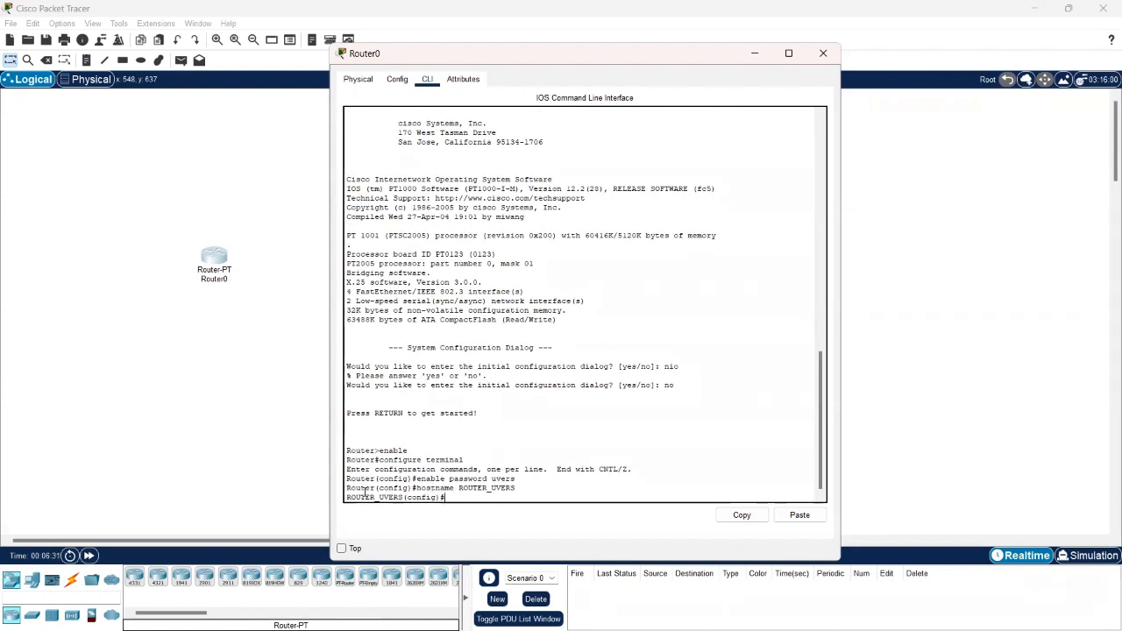
pyautogui.moveTo(346, 497); pyautogui.dragTo(405, 499)
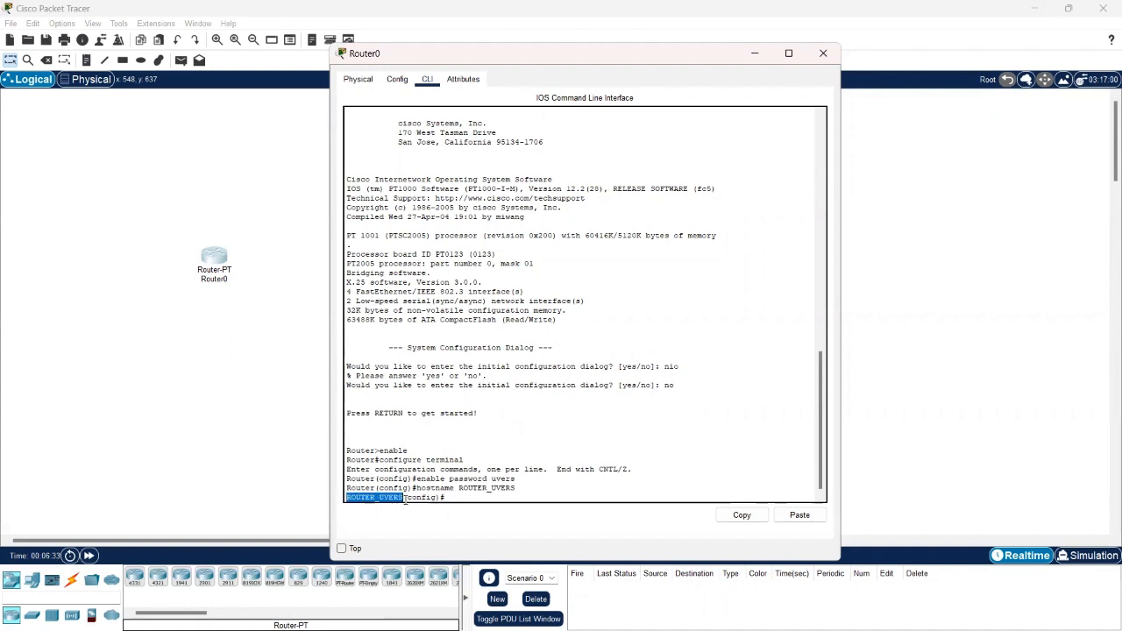
pyautogui.click(407, 499)
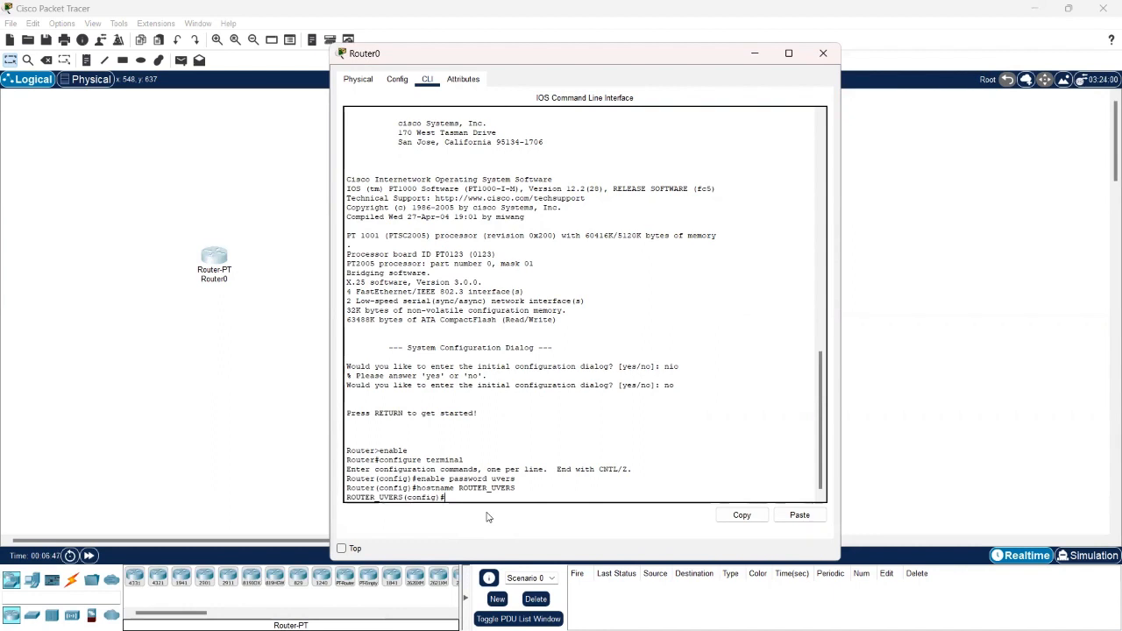
# Exit configuration mode and the console session, and start a new session at the user prompt
pyautogui.write('exit')
pyautogui.press('Return')
pyautogui.press('Return')
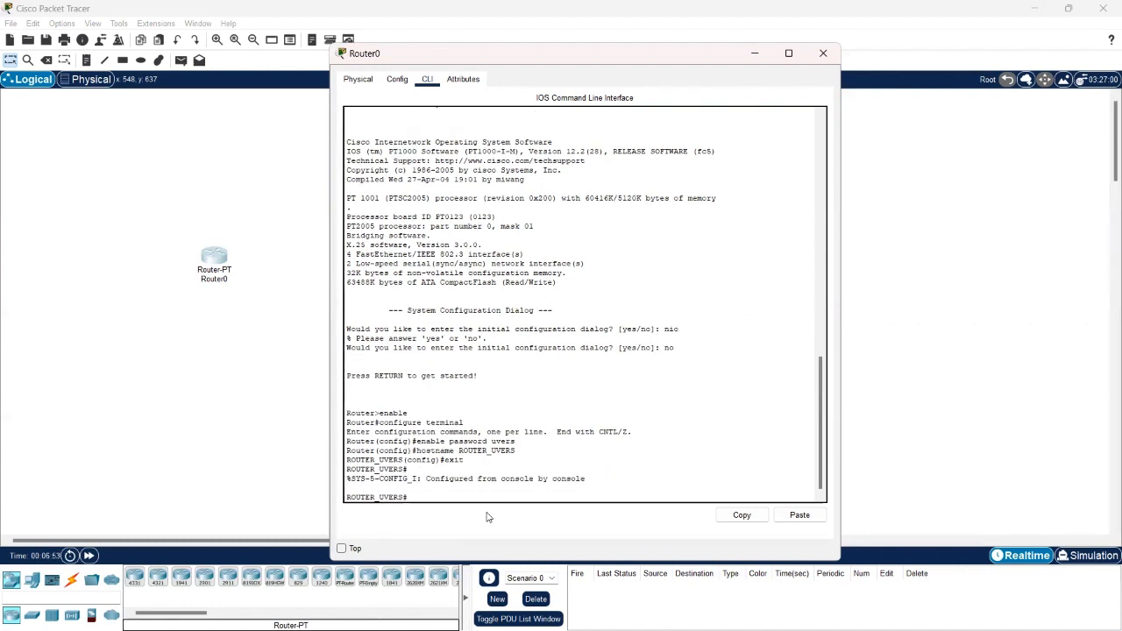
pyautogui.write('exit')
pyautogui.press('Return')
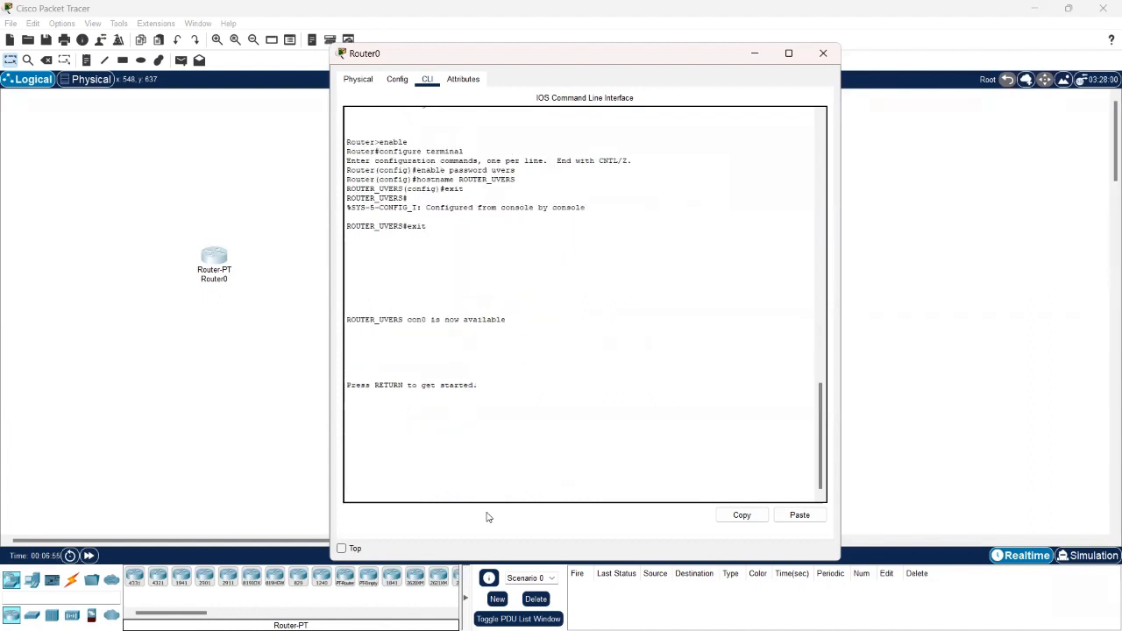
pyautogui.press('Return')
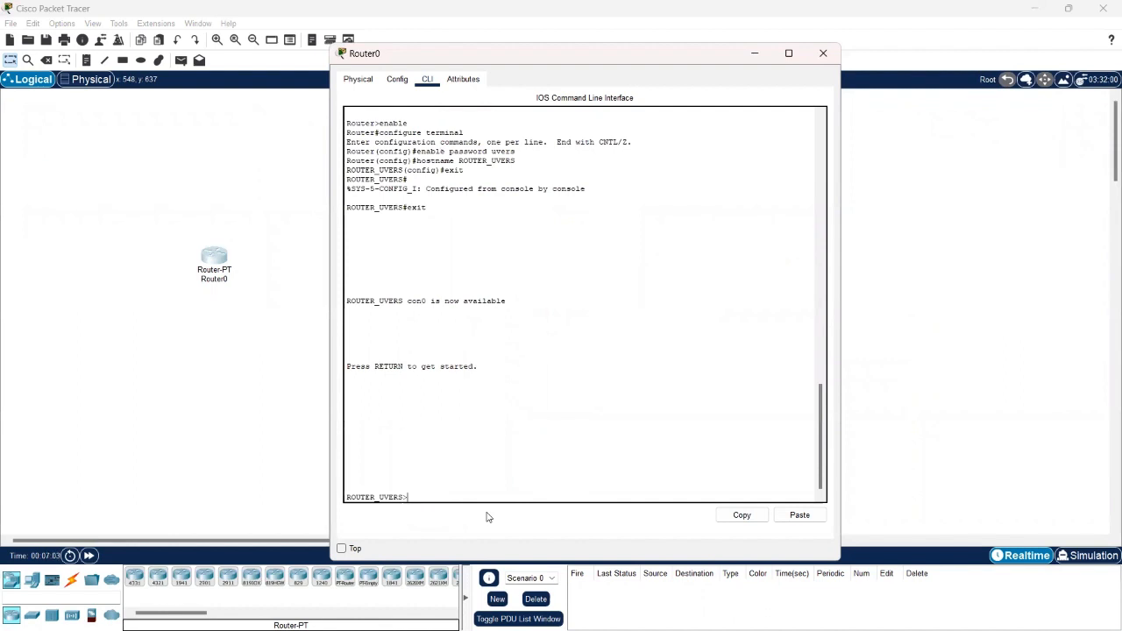
# Enter privileged mode with enable, supplying the enable password
pyautogui.write('enable')
pyautogui.press('Return')
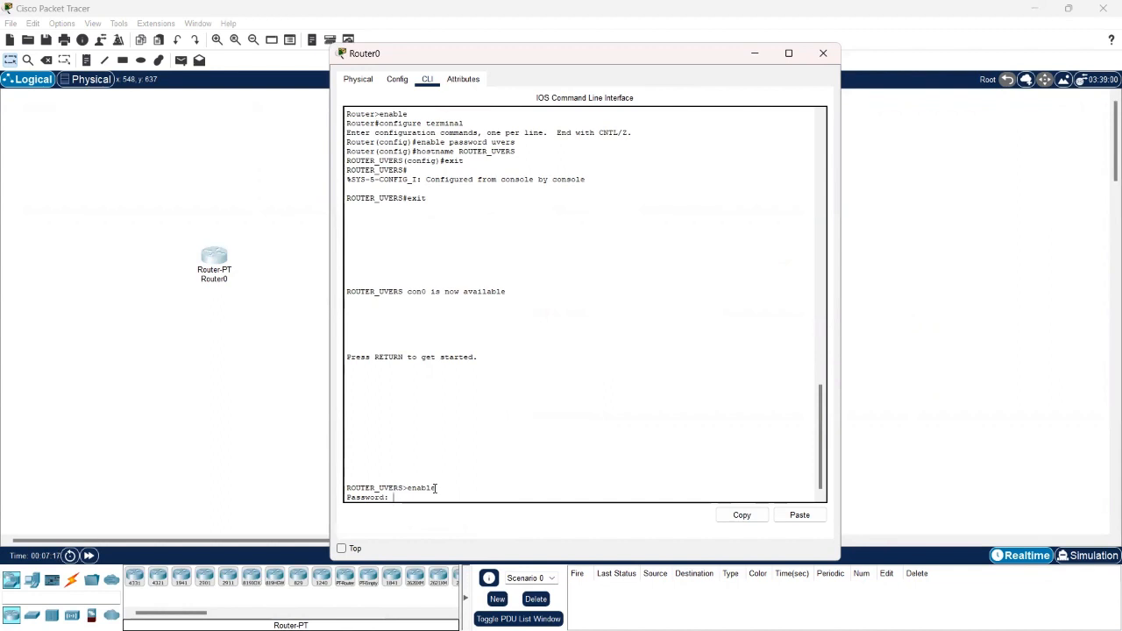
pyautogui.press('Return')
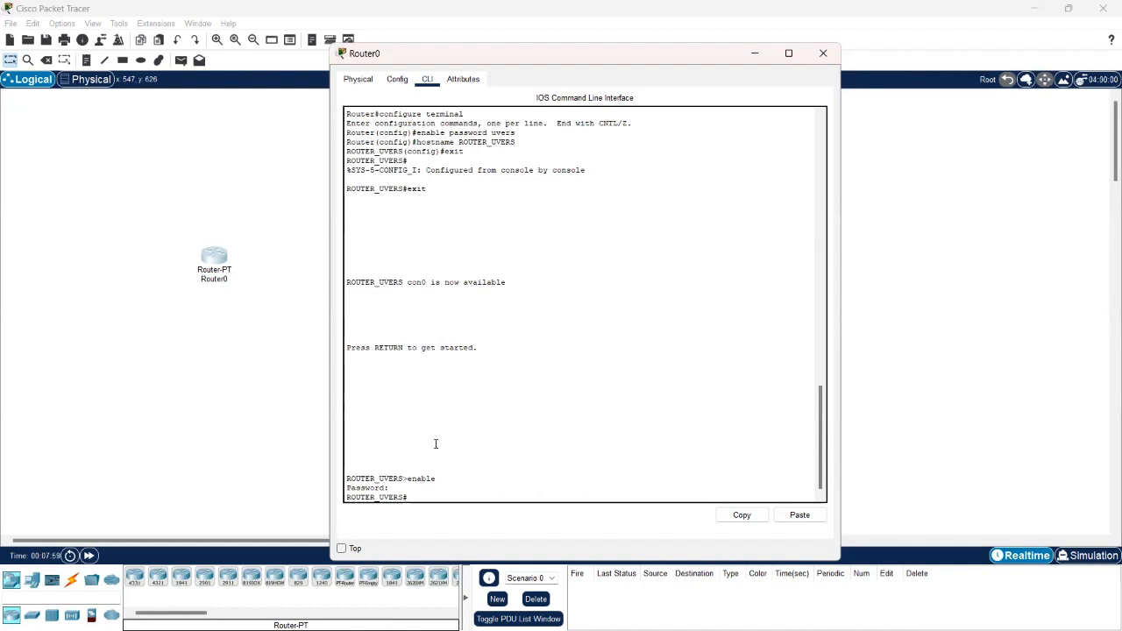
# Display the running configuration, examine how the enable password line is stored, and quit the listing
pyautogui.write('show running-config')
pyautogui.press('Return')
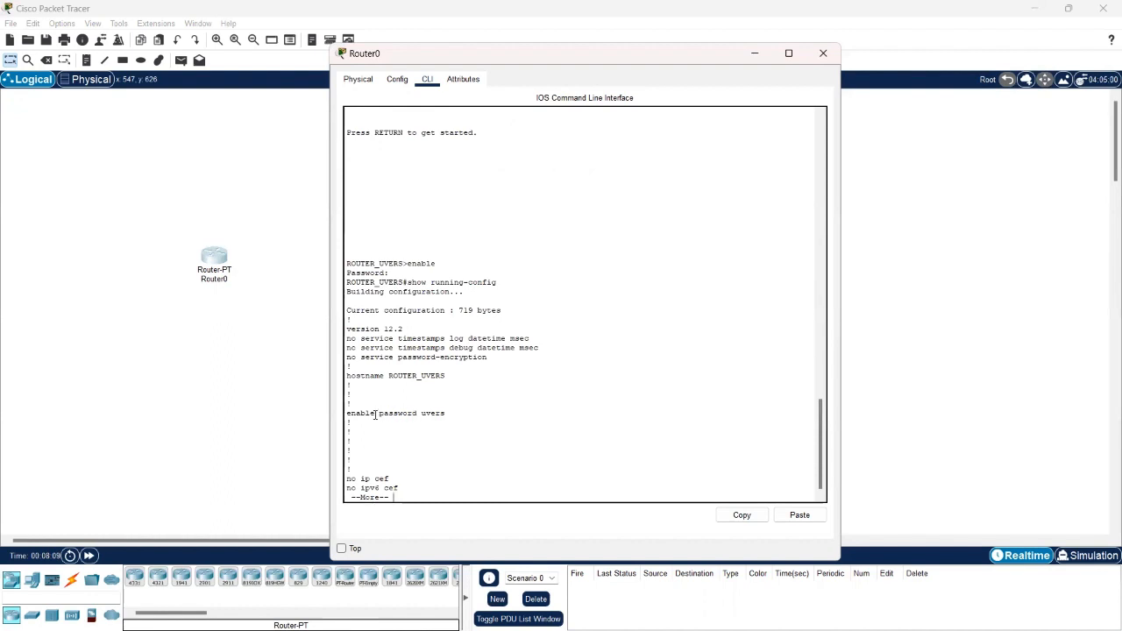
pyautogui.moveTo(421, 413); pyautogui.dragTo(452, 412)
pyautogui.click(462, 418)
pyautogui.press('q')
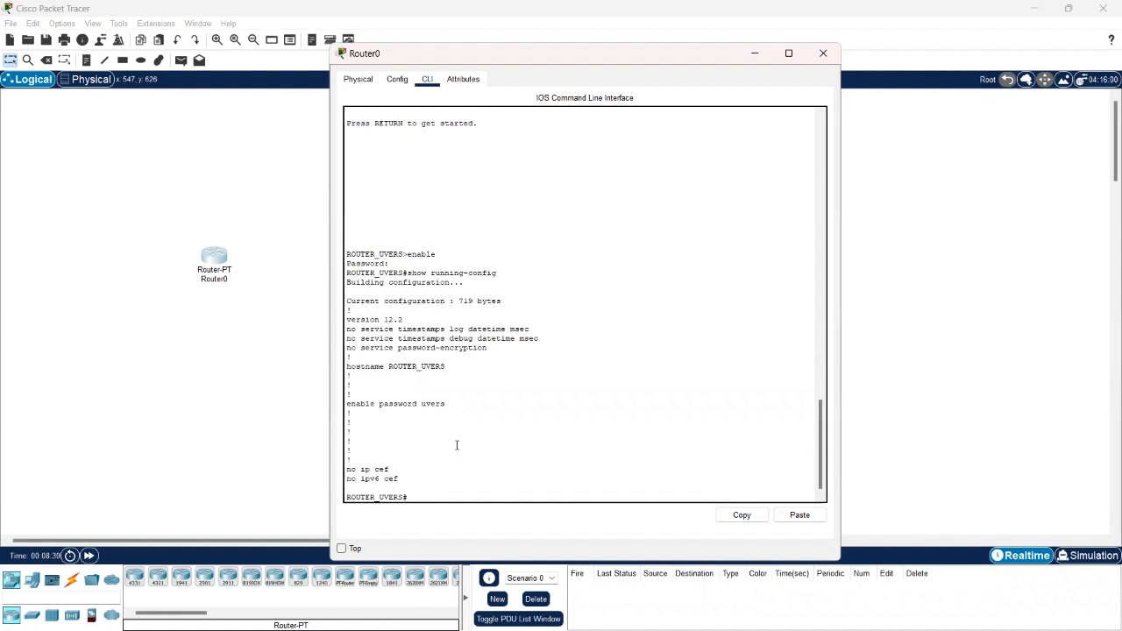
# Re-enter global configuration mode from the privileged prompt with configure terminal
pyautogui.write('confi')
pyautogui.write('gutr ')
pyautogui.write('r')
pyautogui.press('BackSpace')
pyautogui.press('BackSpace')
pyautogui.write('ure terminal')
pyautogui.press('Return')
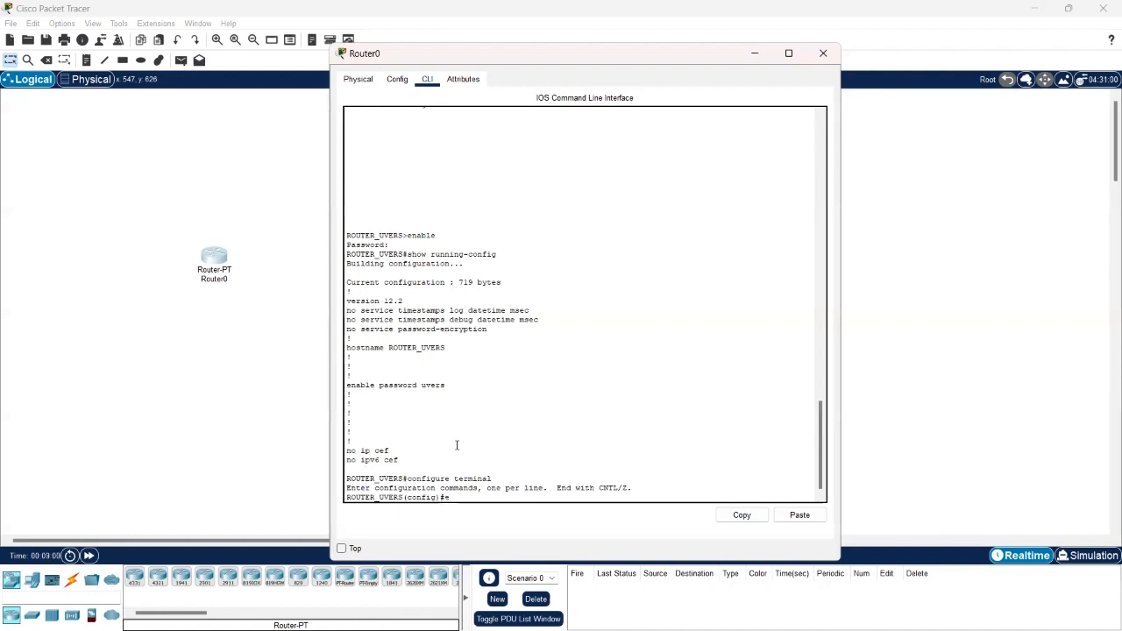
# Set an encrypted privileged-mode password using the enable secret command
pyautogui.write('nable secret')
pyautogui.write('mahasiswa')
pyautogui.press('Return')
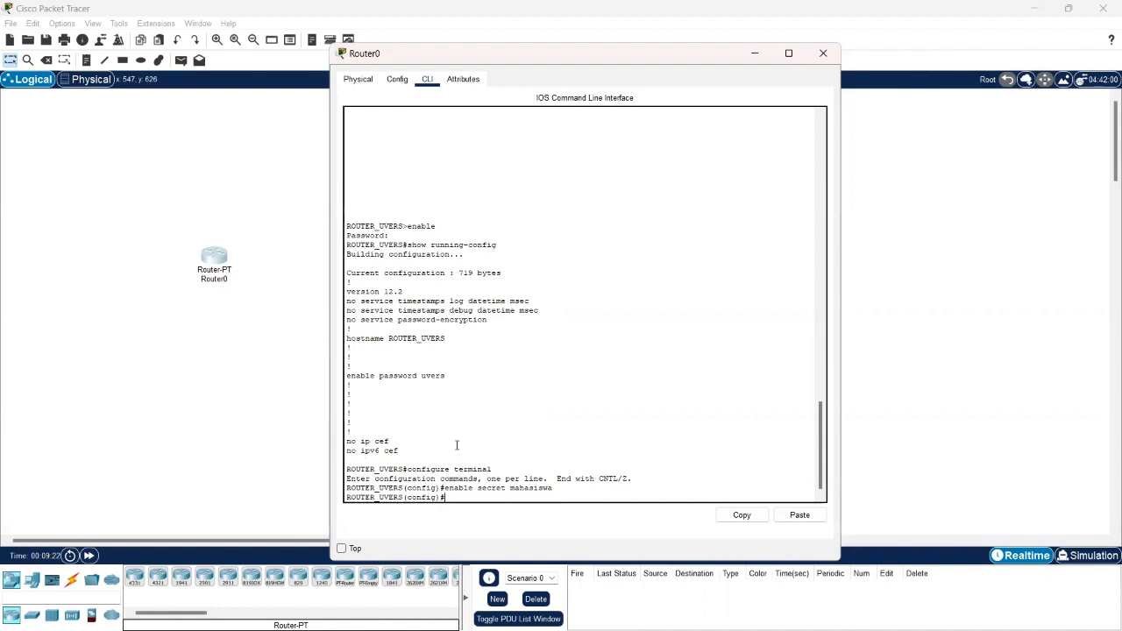
# Exit global configuration mode and privileged mode, and start a fresh console session at the user prompt
pyautogui.write('exit')
pyautogui.press('Return')
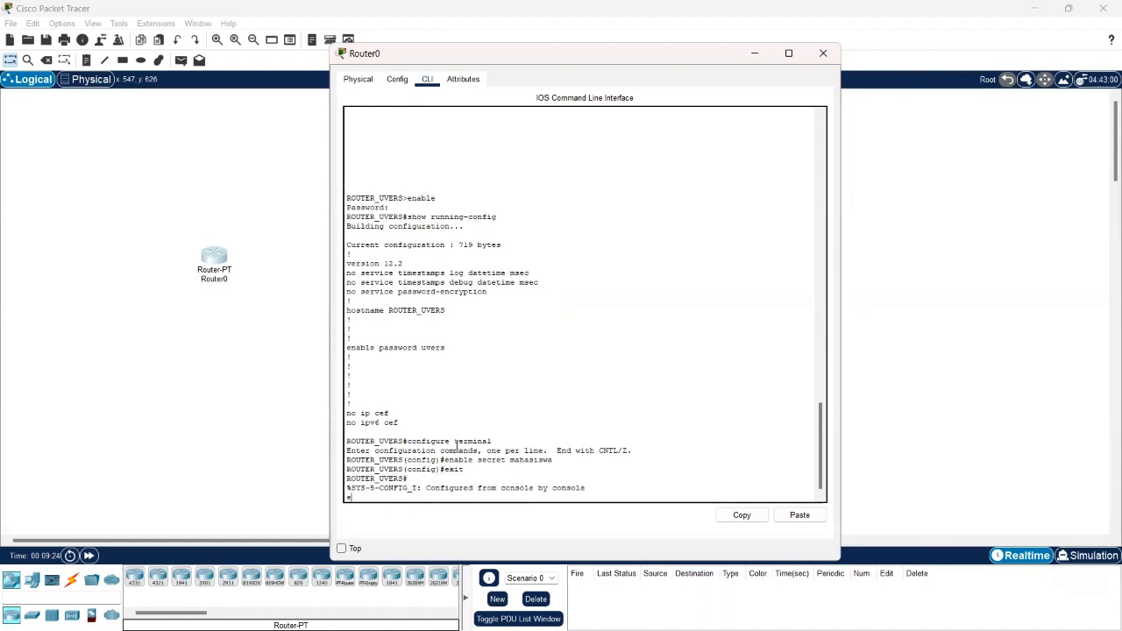
pyautogui.press('Return')
pyautogui.write('exit')
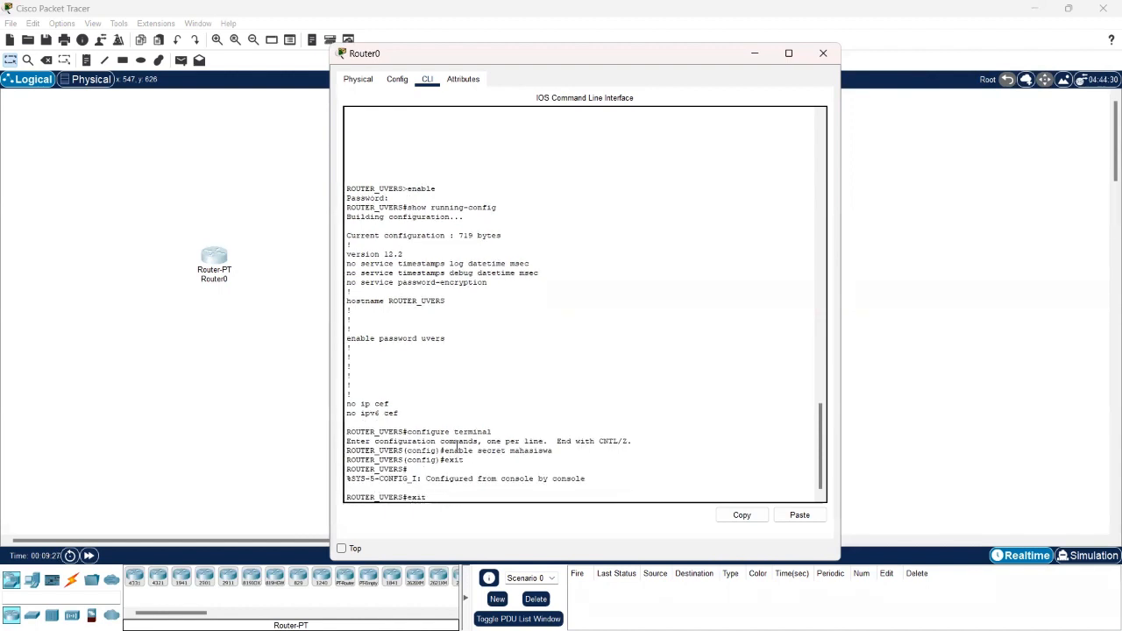
pyautogui.press('Return')
pyautogui.press('Return')
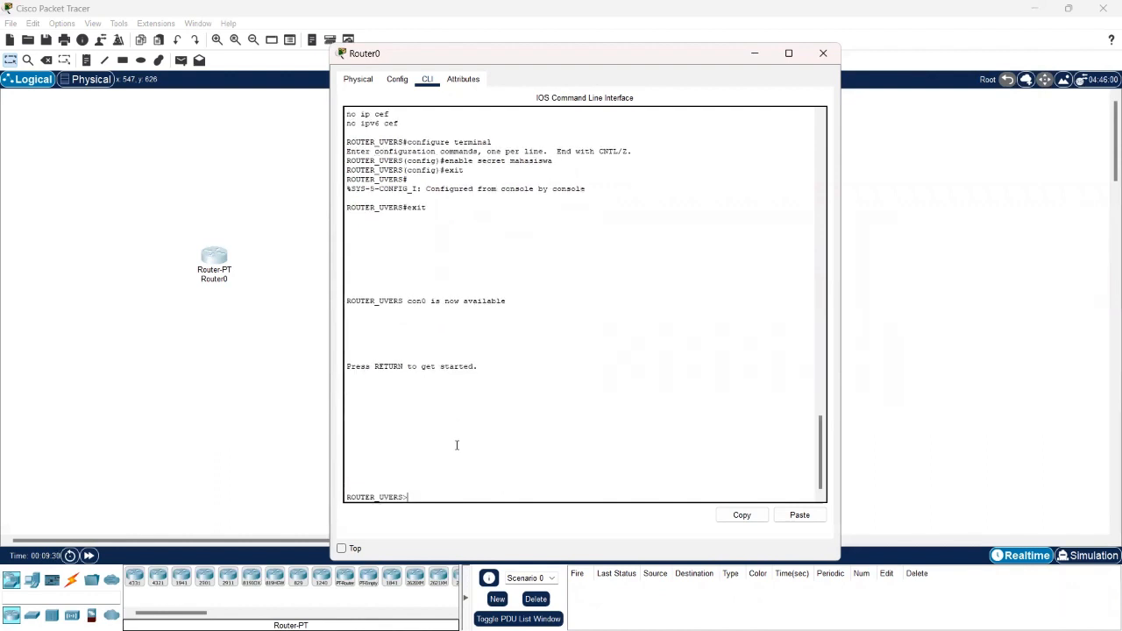
# Enter privileged mode with enable, supplying the enable secret password
pyautogui.write('enable')
pyautogui.press('Return')
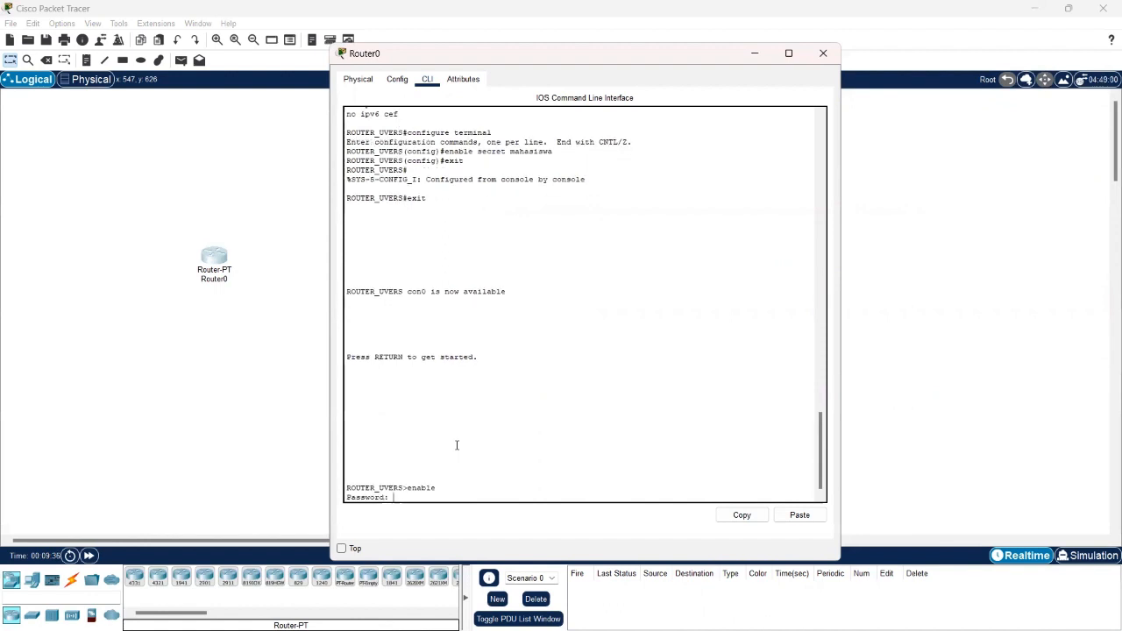
pyautogui.press('Return')
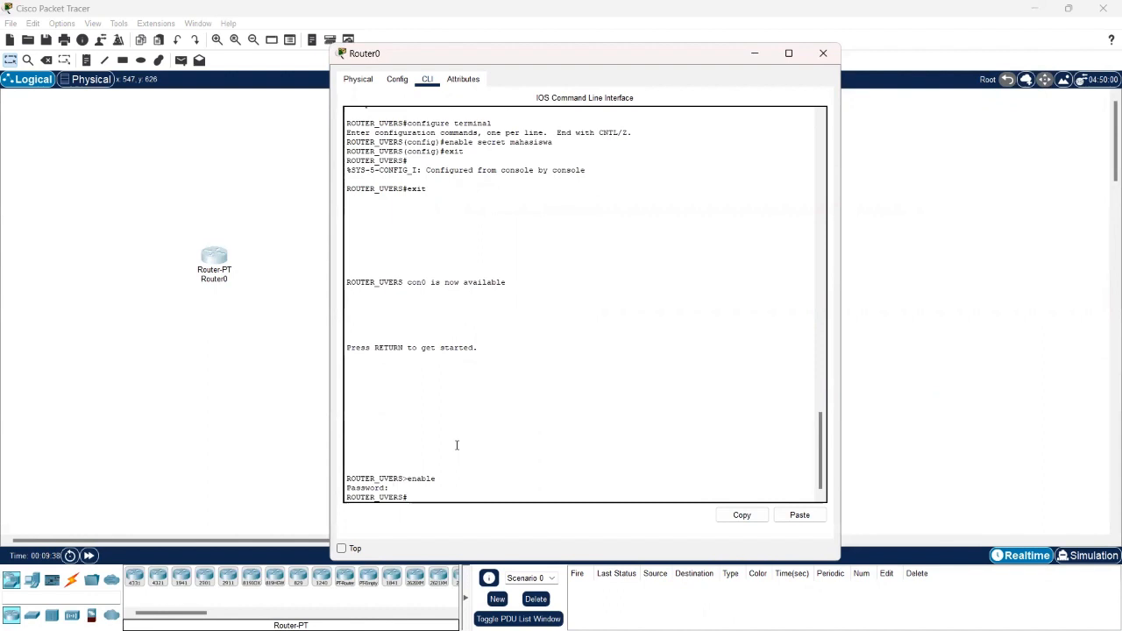
# Display the running configuration, examine how the enable secret line is stored, and quit the listing
pyautogui.write('show running-confi')
pyautogui.press('BackSpace')
pyautogui.write('nfig')
pyautogui.press('Return')
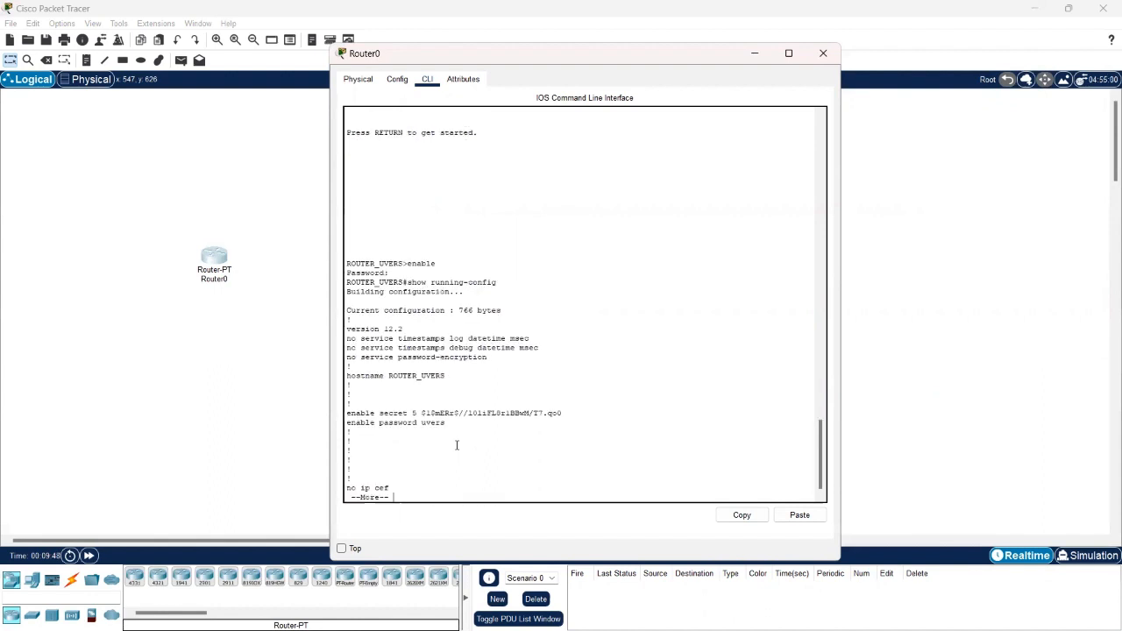
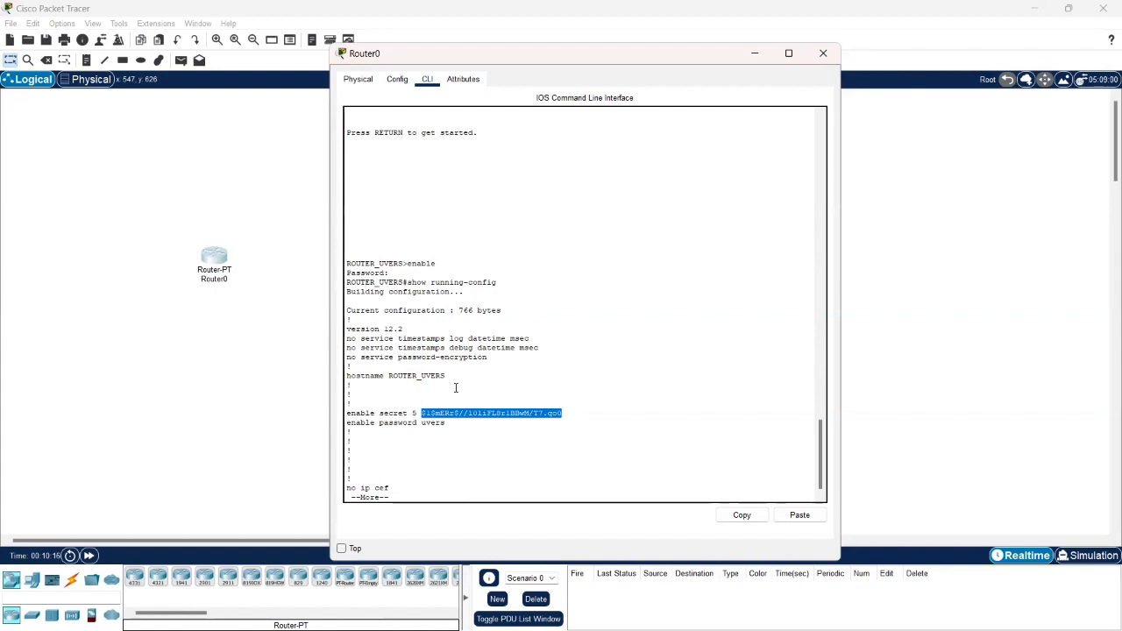
pyautogui.click(397, 487)
pyautogui.press('q')
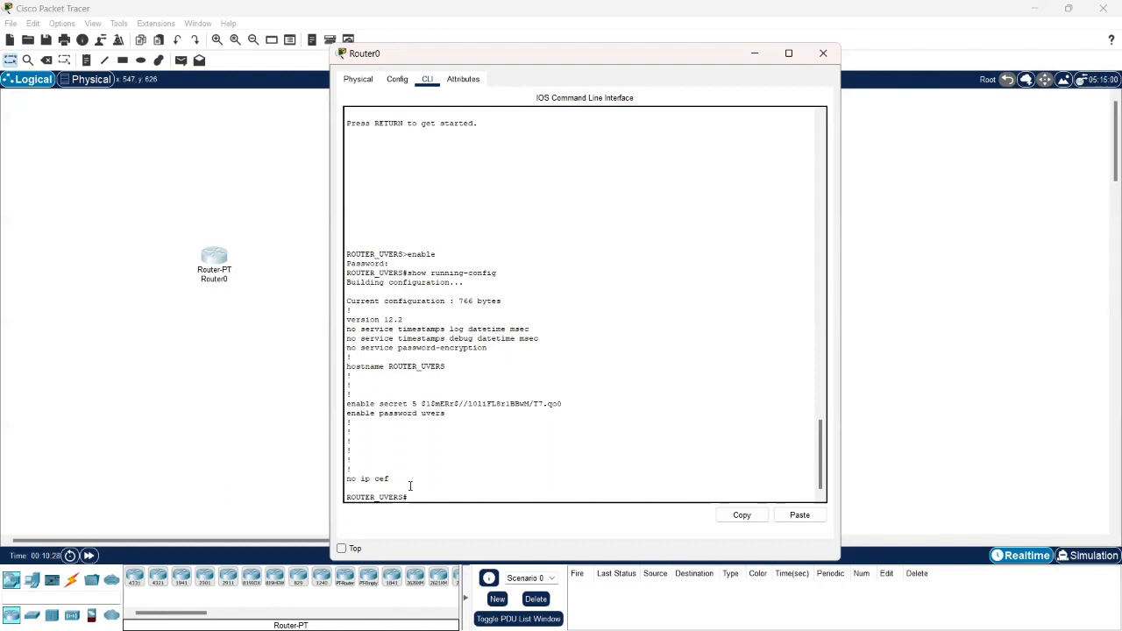
# Exit the console session, reopen it, and return to privileged mode by supplying the enable secret password
pyautogui.write('exit')
pyautogui.press('Return')
pyautogui.press('Return')
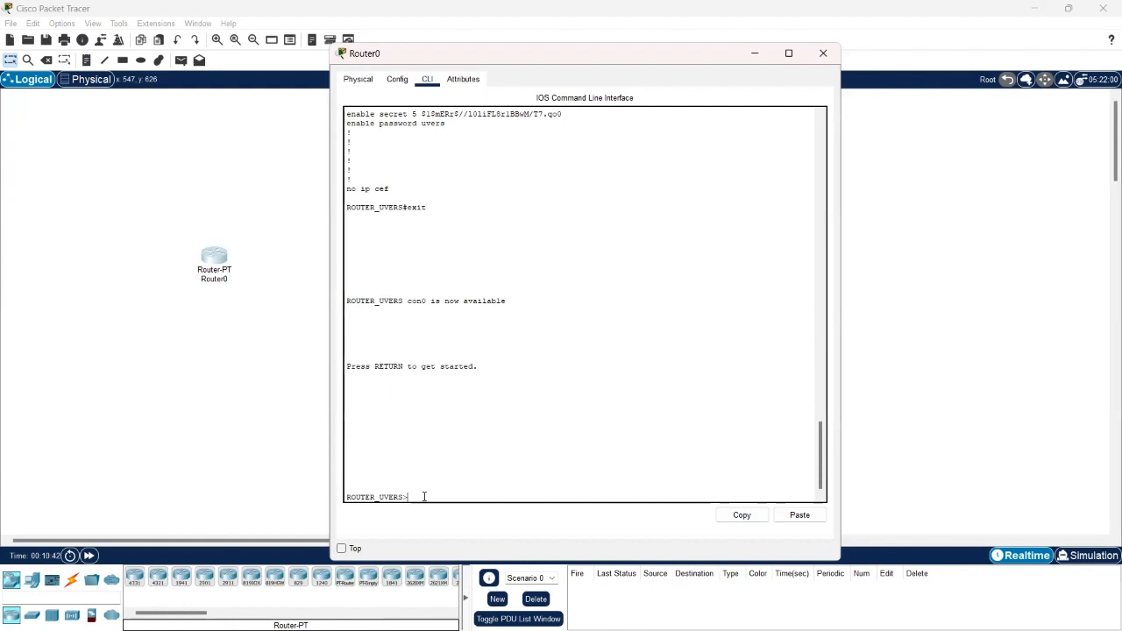
pyautogui.write('enable')
pyautogui.press('Return')
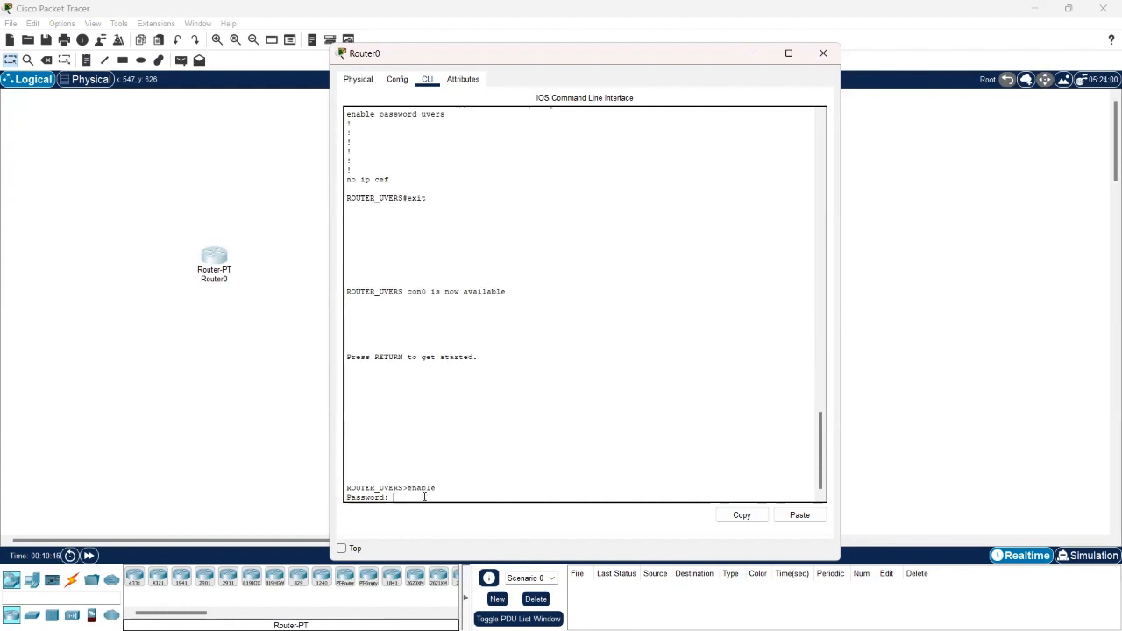
pyautogui.press('Return')
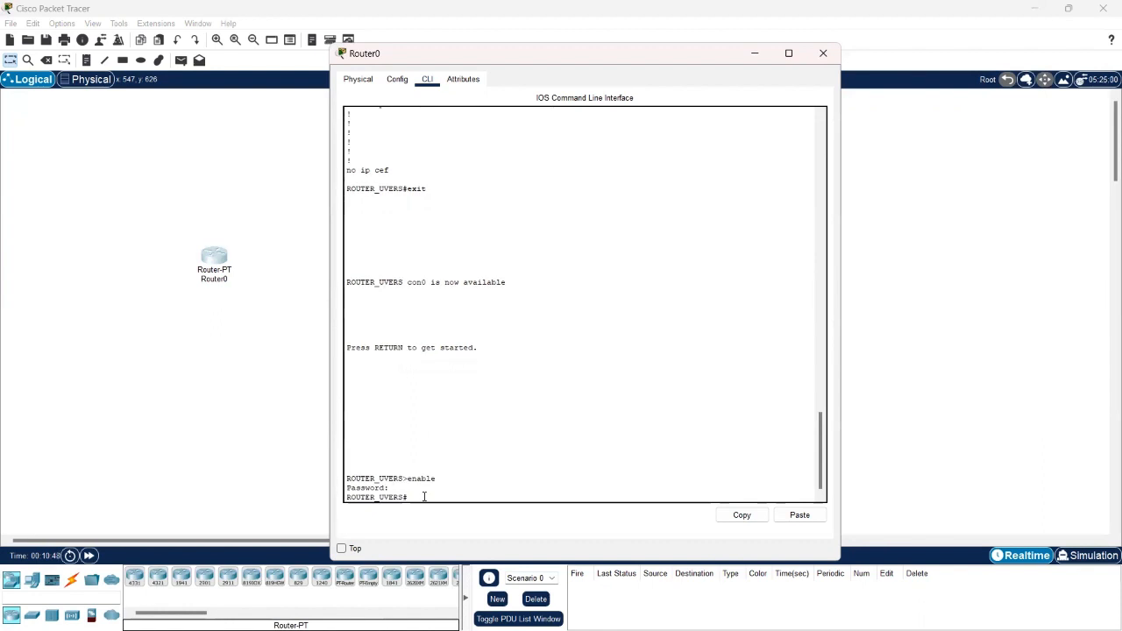
# Enter global configuration mode with config terminal and open the settings of line console 0
pyautogui.write('config terminal')
pyautogui.press('Return')
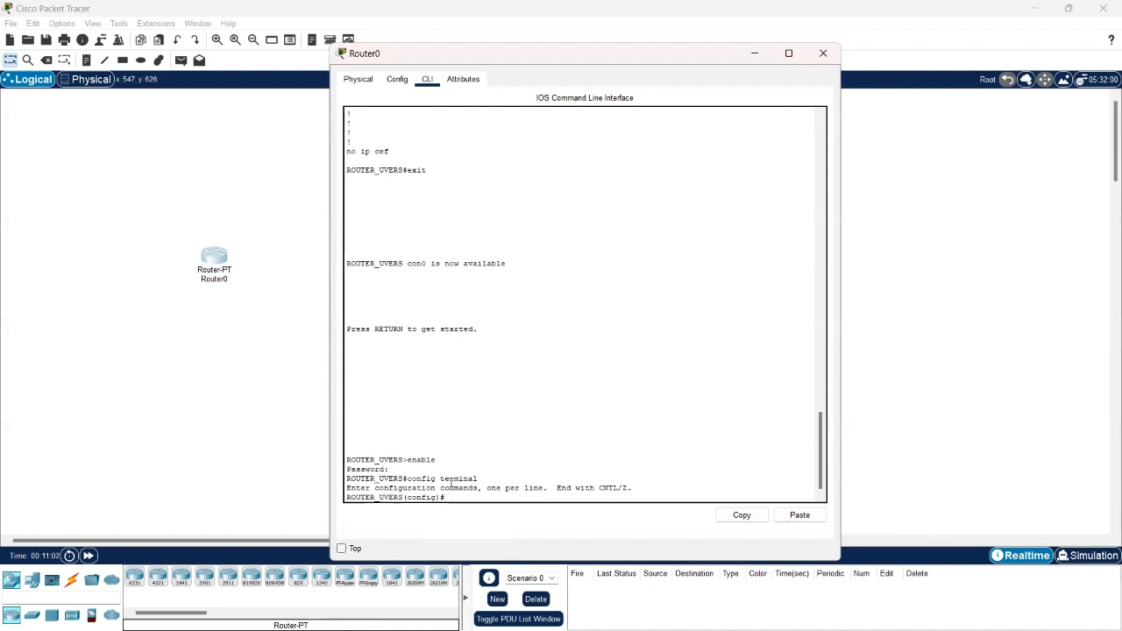
pyautogui.write('line console 0')
pyautogui.press('Return')
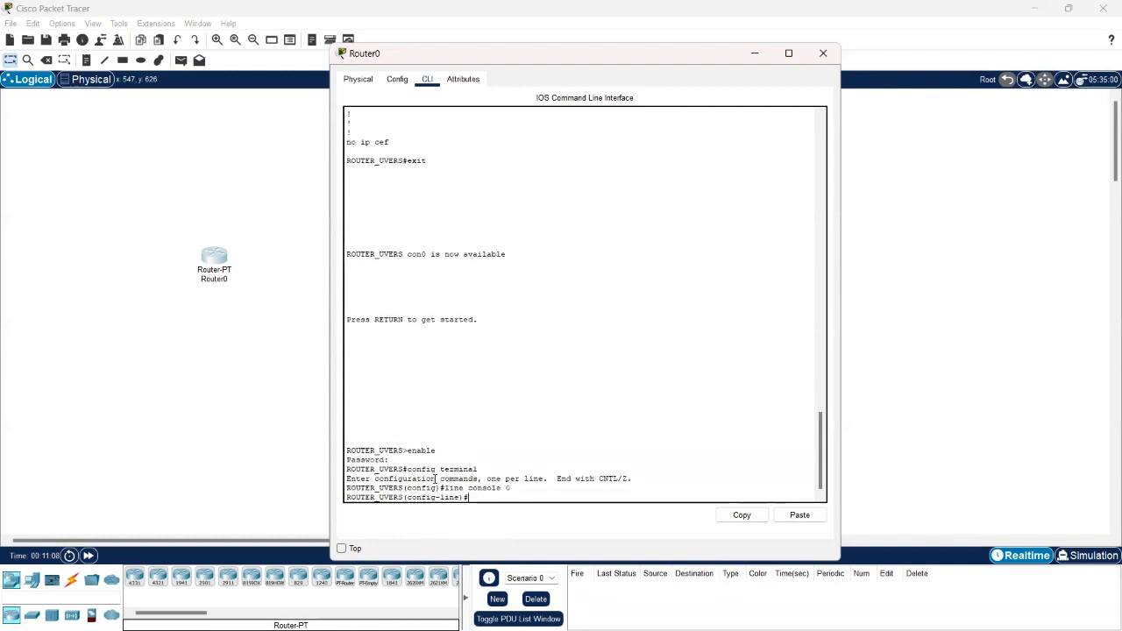
# Set a password for console line 0 and require it at access with the login command
pyautogui.moveTo(410, 497); pyautogui.dragTo(466, 497)
pyautogui.click(470, 497)
pyautogui.write('password')
pyautogui.write('universitas')
pyautogui.press('Return')
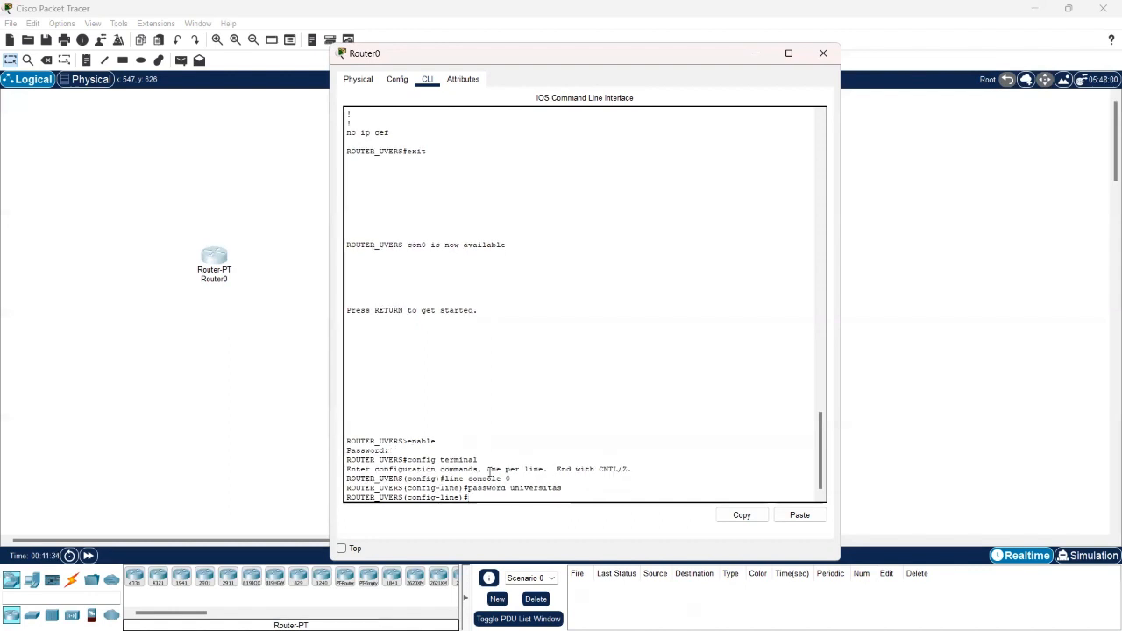
pyautogui.write('login')
pyautogui.press('Return')
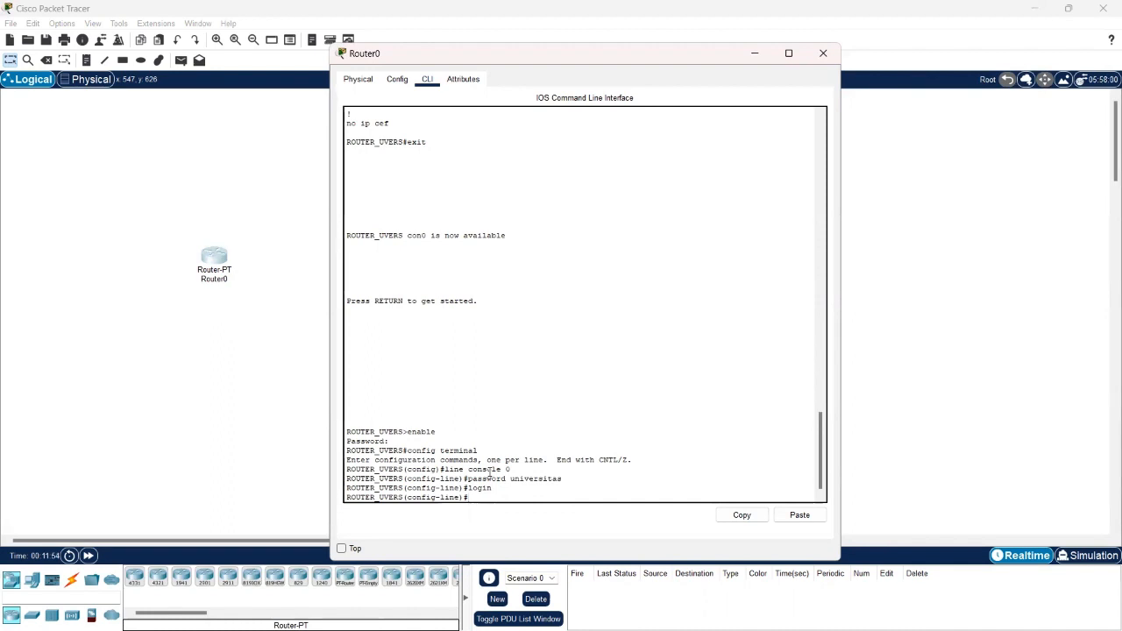
# Exit line configuration, global configuration and privileged mode, and restart the console session to bring up its access verification
pyautogui.write('exit')
pyautogui.press('Return')
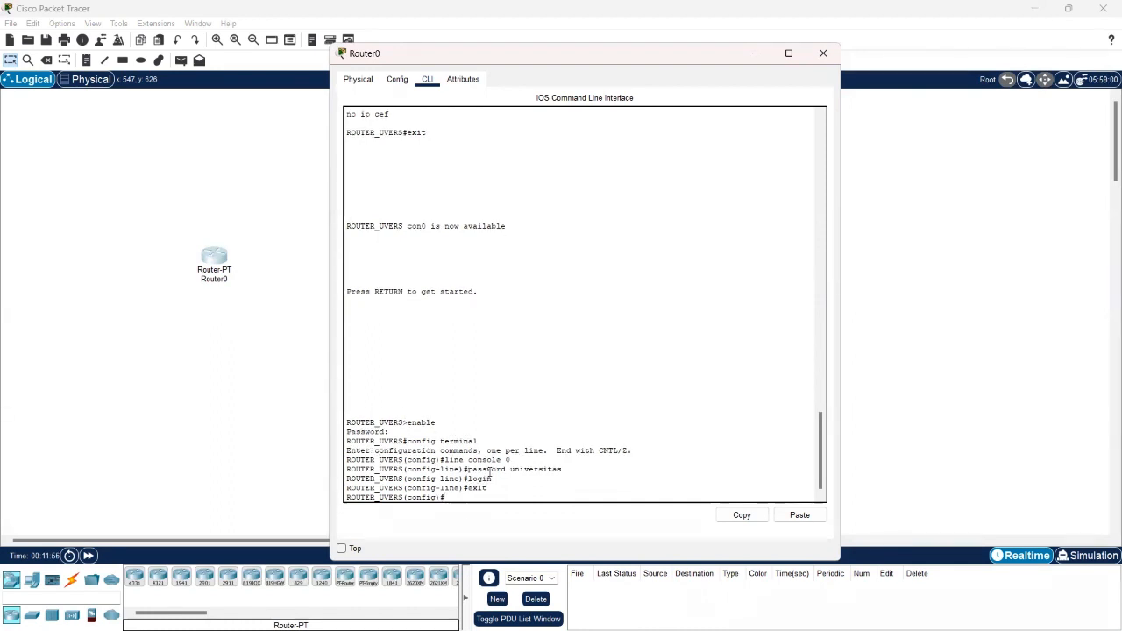
pyautogui.write('exit')
pyautogui.press('Return')
pyautogui.press('Return')
pyautogui.write('e')
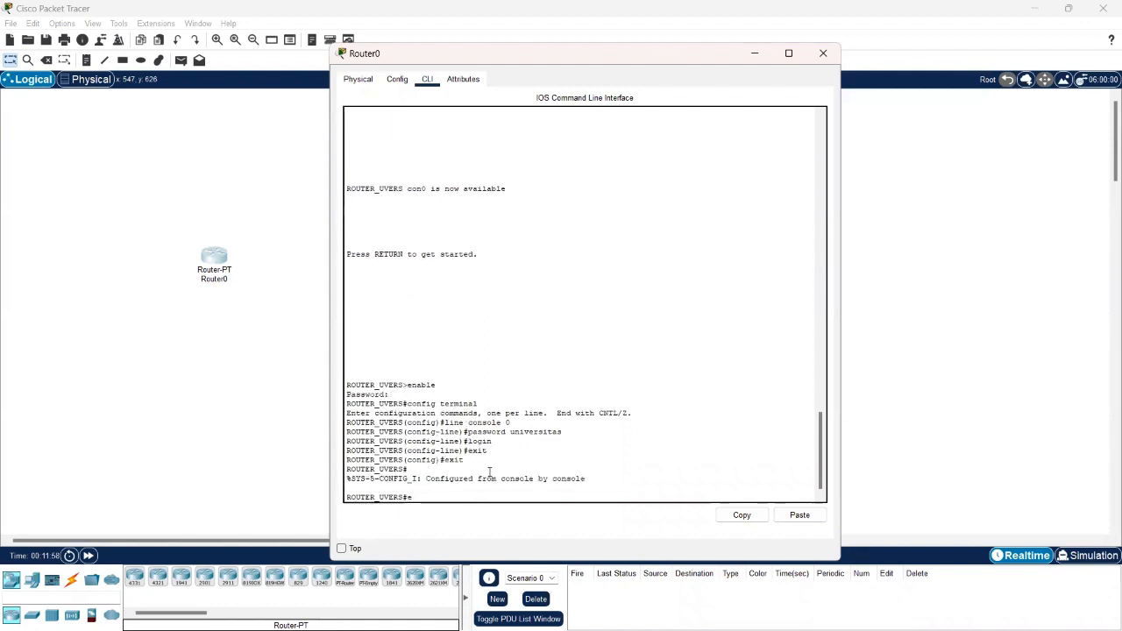
pyautogui.write('xit')
pyautogui.press('Return')
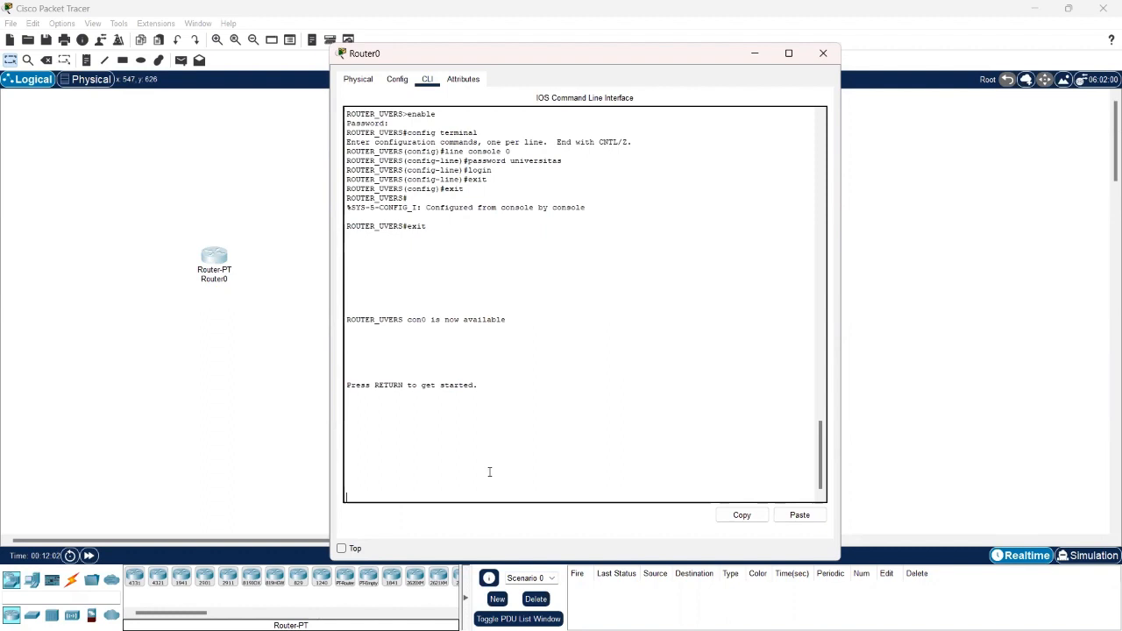
pyautogui.press('Return')
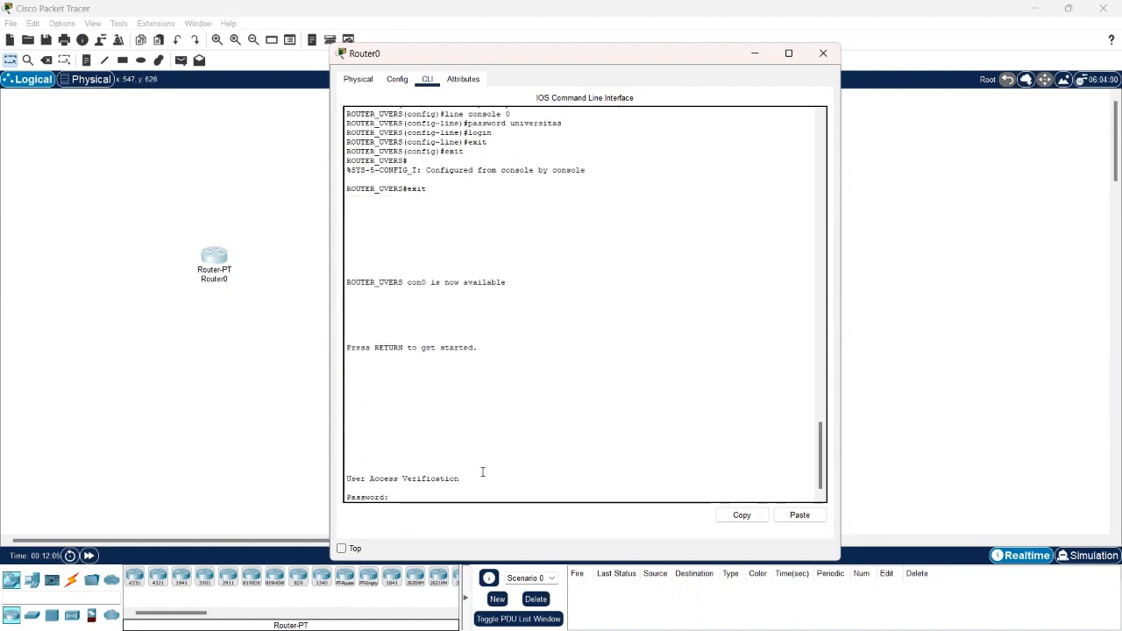
# Examine the User Access Verification prompt and log in with the console password
pyautogui.moveTo(477, 477); pyautogui.dragTo(345, 467)
pyautogui.click(396, 492)
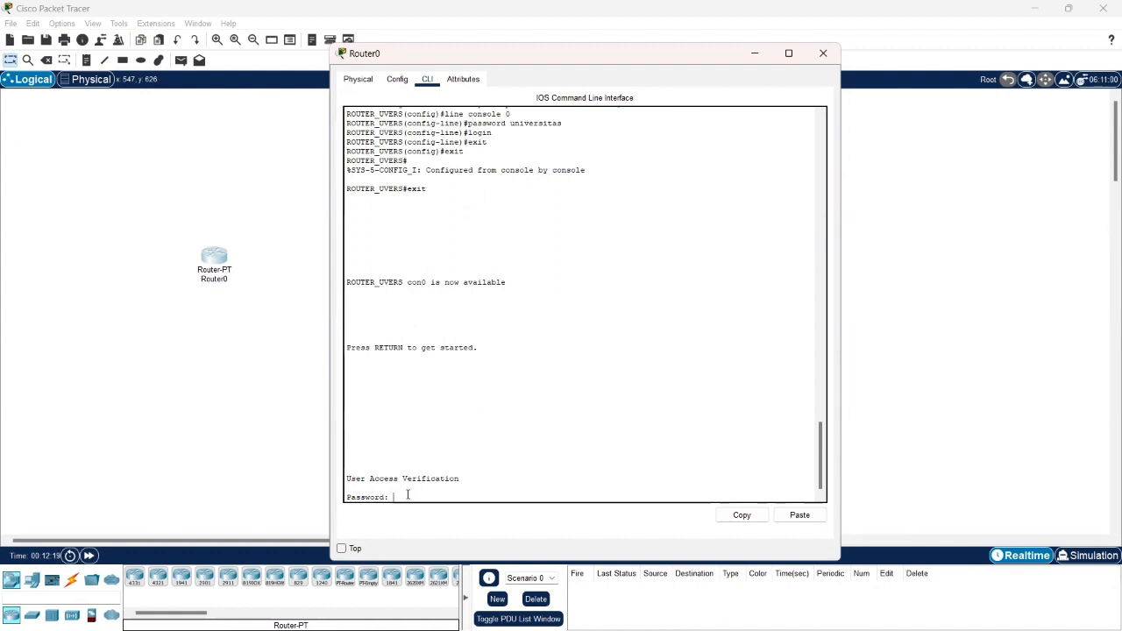
pyautogui.press('Return')
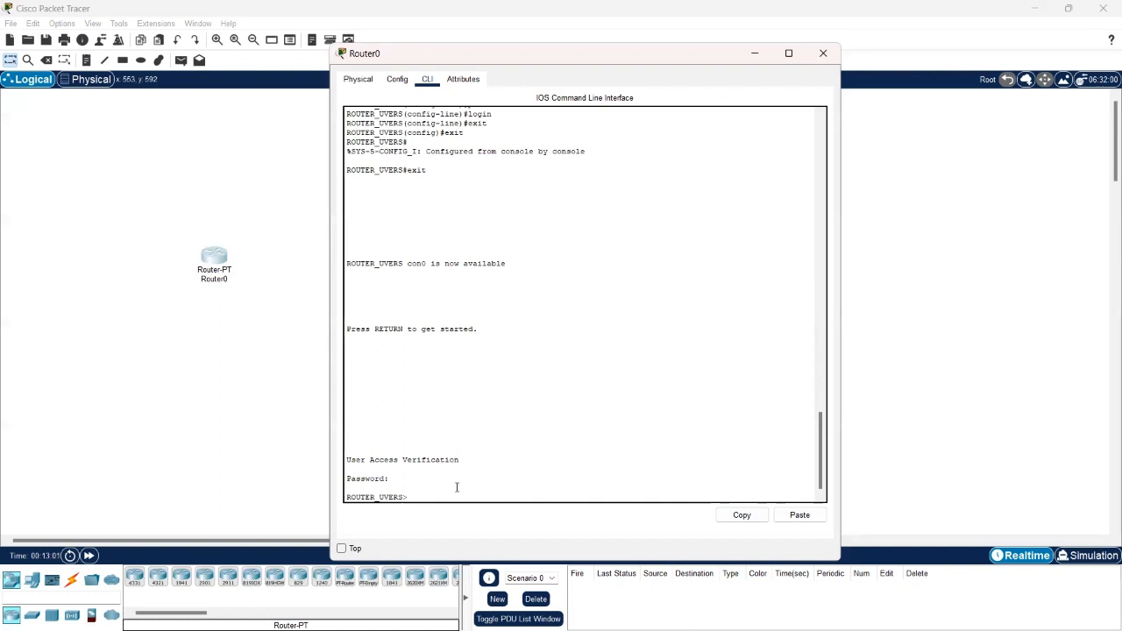
# Enter privileged mode with the enable secret password and open global configuration mode with config terminal
pyautogui.write('enable')
pyautogui.press('Return')
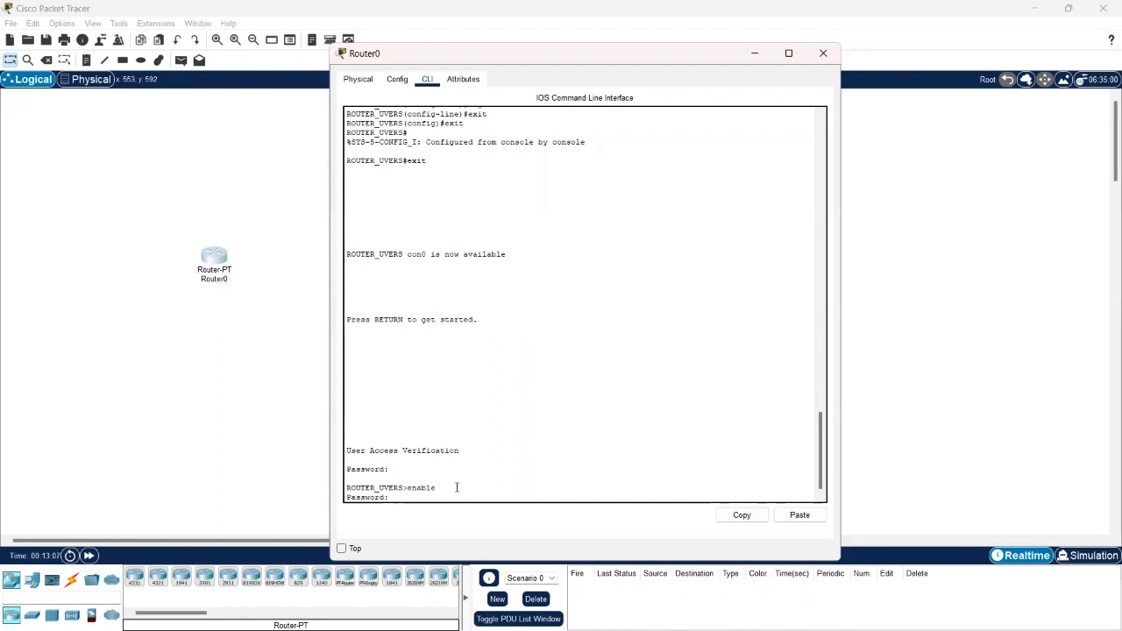
pyautogui.press('Return')
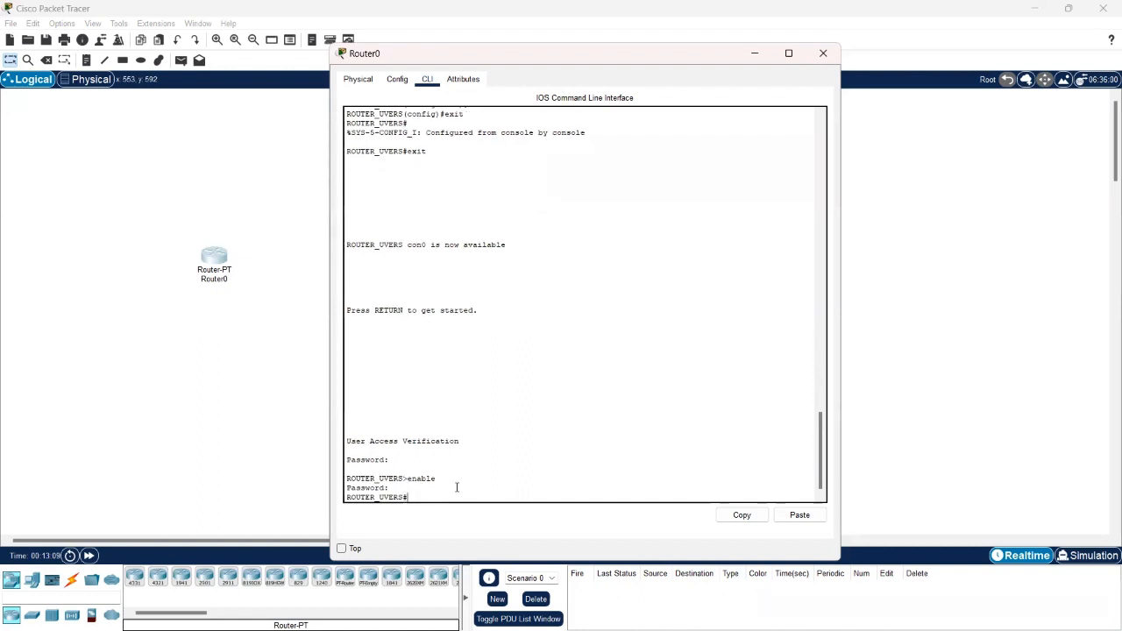
pyautogui.write('config termin')
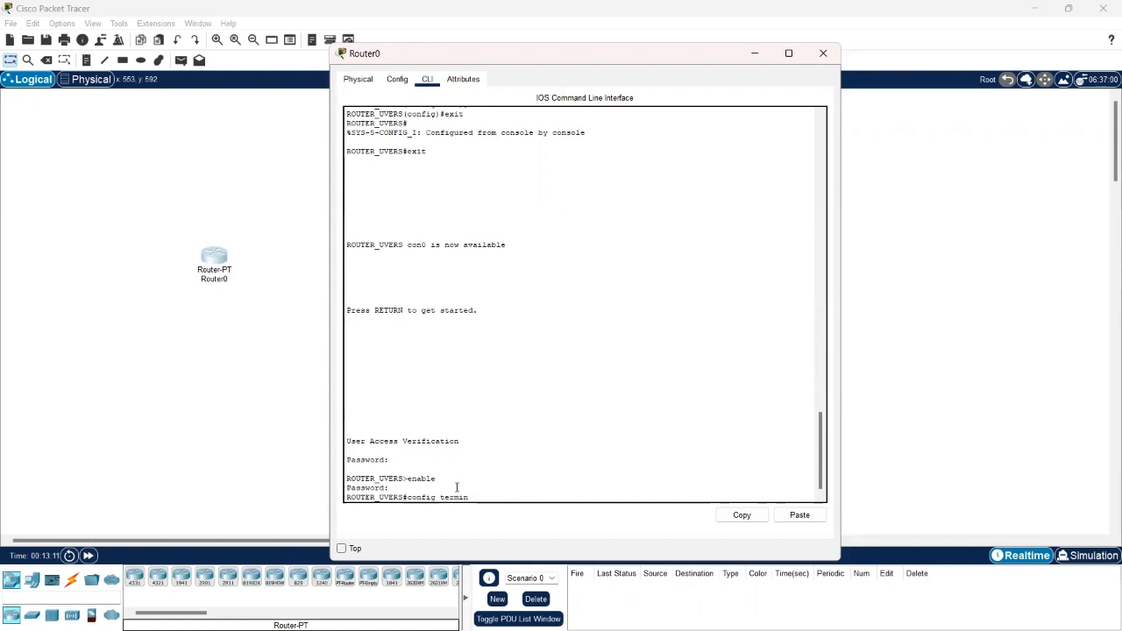
pyautogui.write('al')
pyautogui.press('Return')
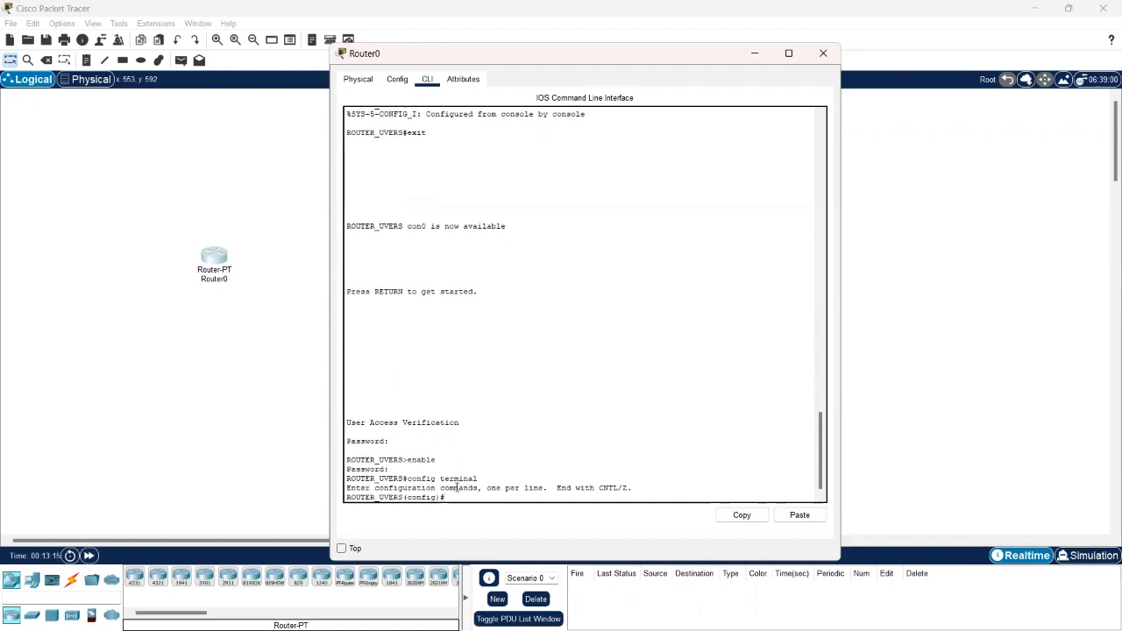
# Set the message-of-the-day banner to "== KONFIGURASI ROUTER UVERS ==" with banner motd, using & as the delimiter
pyautogui.write('banner motd &&')
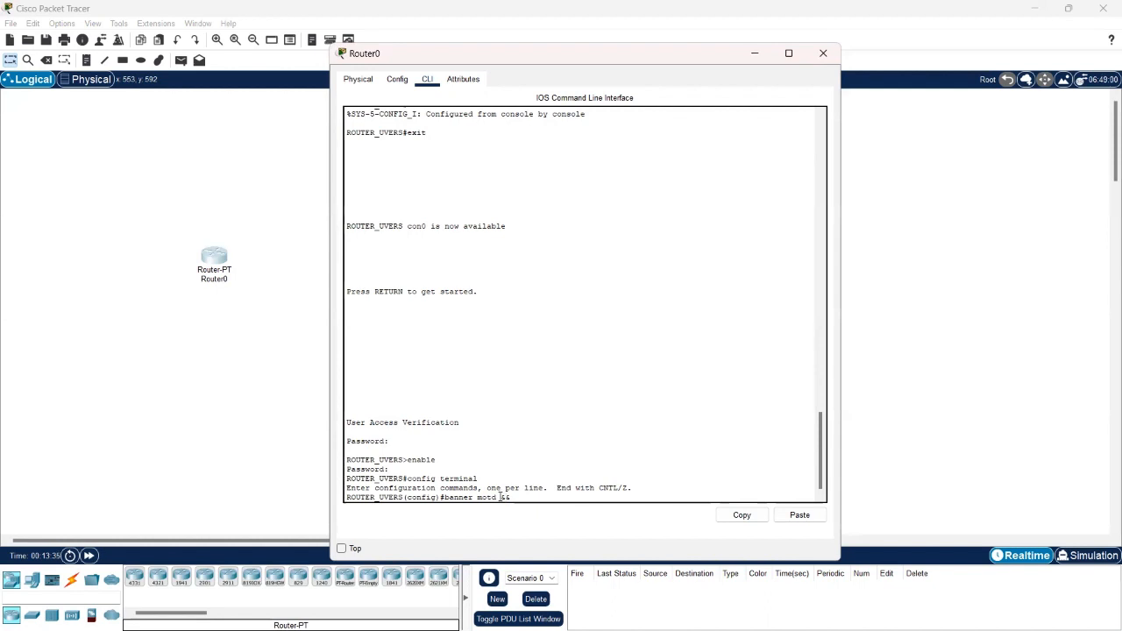
pyautogui.write('== ')
pyautogui.write('SERT')
pyautogui.press('BackSpace')
pyautogui.press('BackSpace')
pyautogui.press('BackSpace')
pyautogui.write('KONFIGUTR')
pyautogui.press('BackSpace')
pyautogui.press('BackSpace')
pyautogui.write('R')
pyautogui.write('U')
pyautogui.press('BackSpace')
pyautogui.press('BackSpace')
pyautogui.press('BackSpace')
pyautogui.write('URASI')
pyautogui.press('BackSpace')
pyautogui.press('BackSpace')
pyautogui.write('SI ROUTER ')
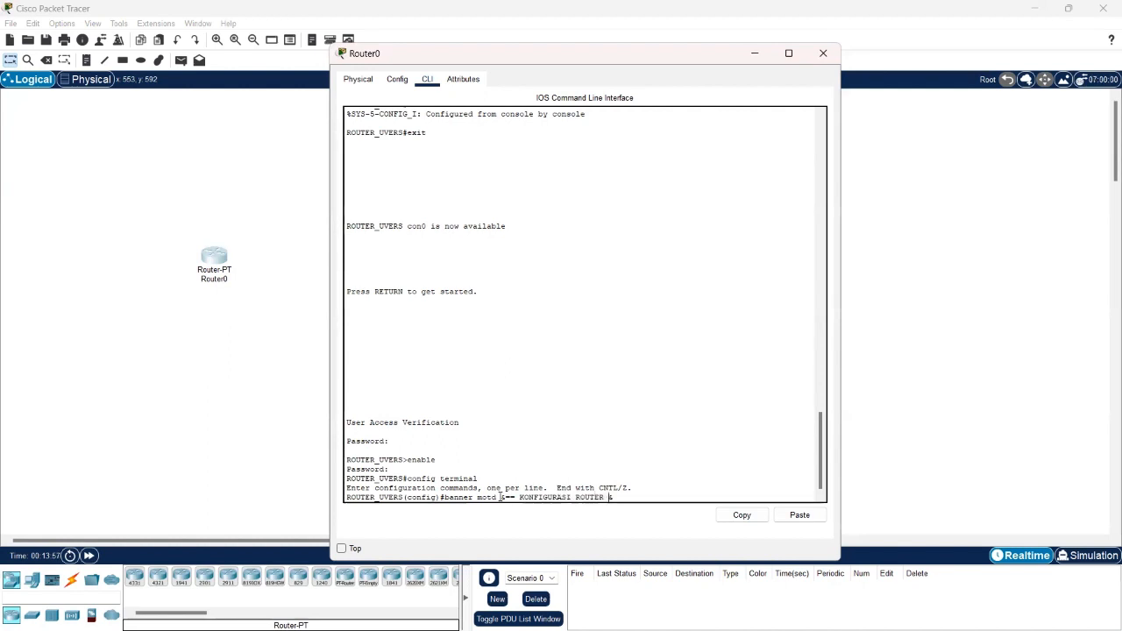
pyautogui.write('UVERS ====')
pyautogui.press('Return')
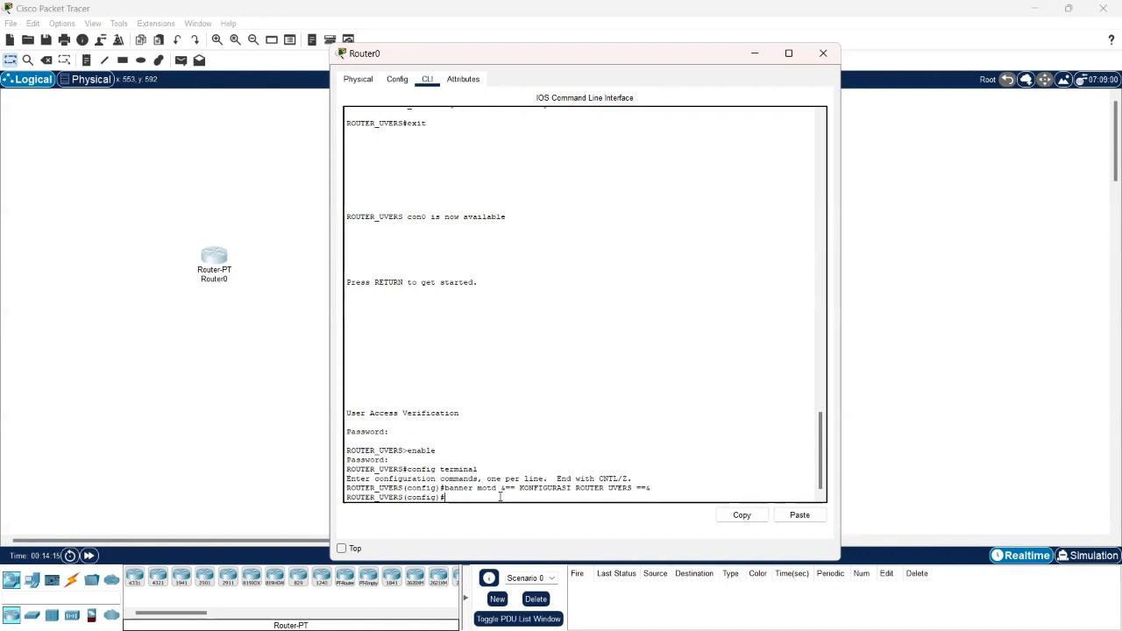
# Exit global configuration and privileged mode, and restart the console session to test the login banner
pyautogui.write('exit')
pyautogui.press('Return')
pyautogui.write('exi')
pyautogui.press('BackSpace')
pyautogui.press('BackSpace')
pyautogui.press('BackSpace')
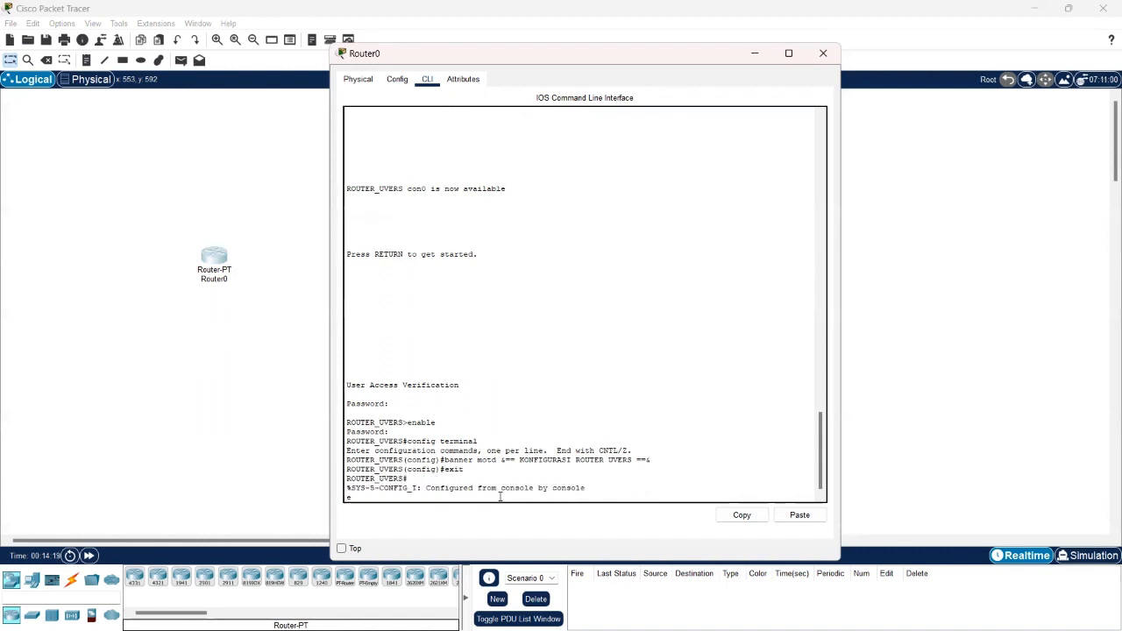
pyautogui.press('Return')
pyautogui.write('exit')
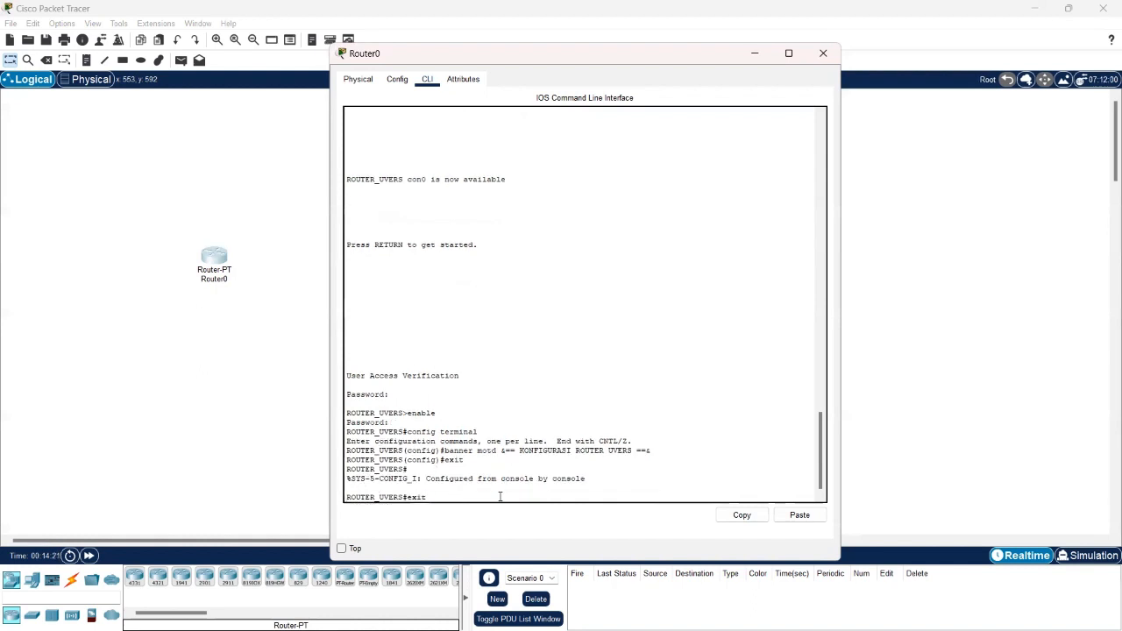
pyautogui.press('Return')
pyautogui.press('Return')
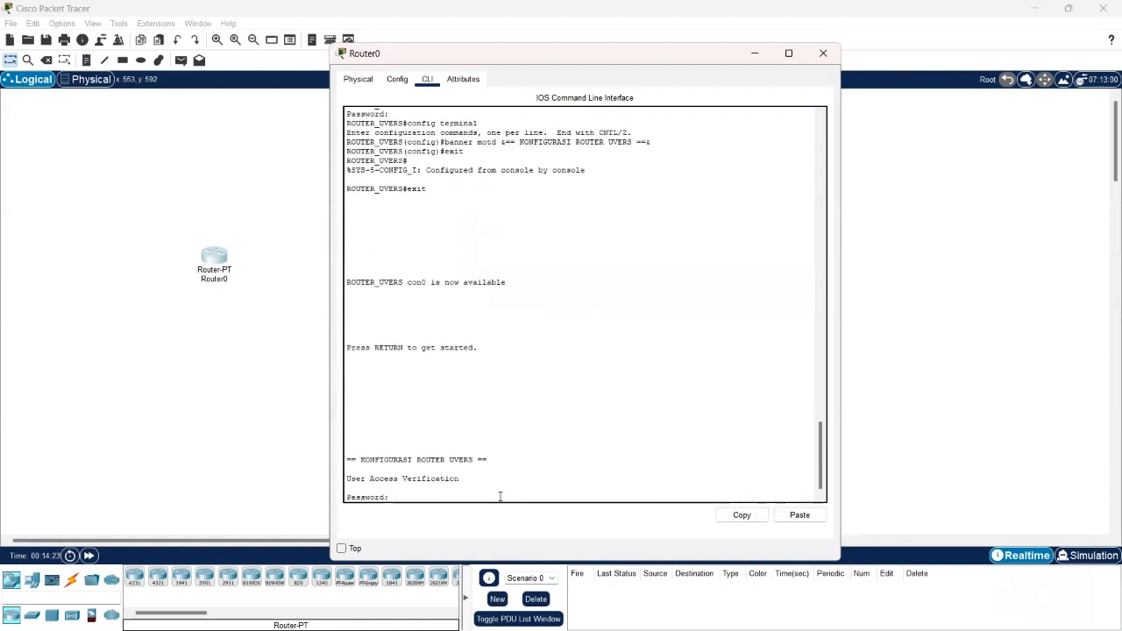
# Examine the banner text above the access verification prompt and reopen the timed-out console session
pyautogui.click(494, 459)
pyautogui.moveTo(495, 459)
pyautogui.mouseDown()
pyautogui.moveTo(347, 459)
pyautogui.moveTo(492, 464)
pyautogui.mouseUp()
pyautogui.click(378, 459)
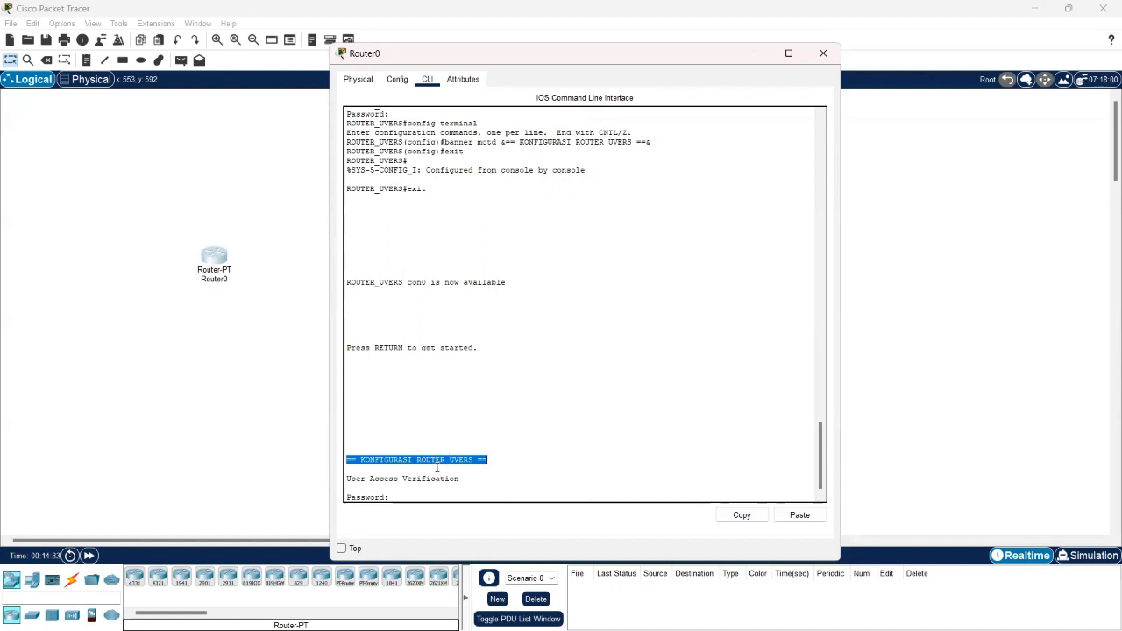
pyautogui.click(415, 490)
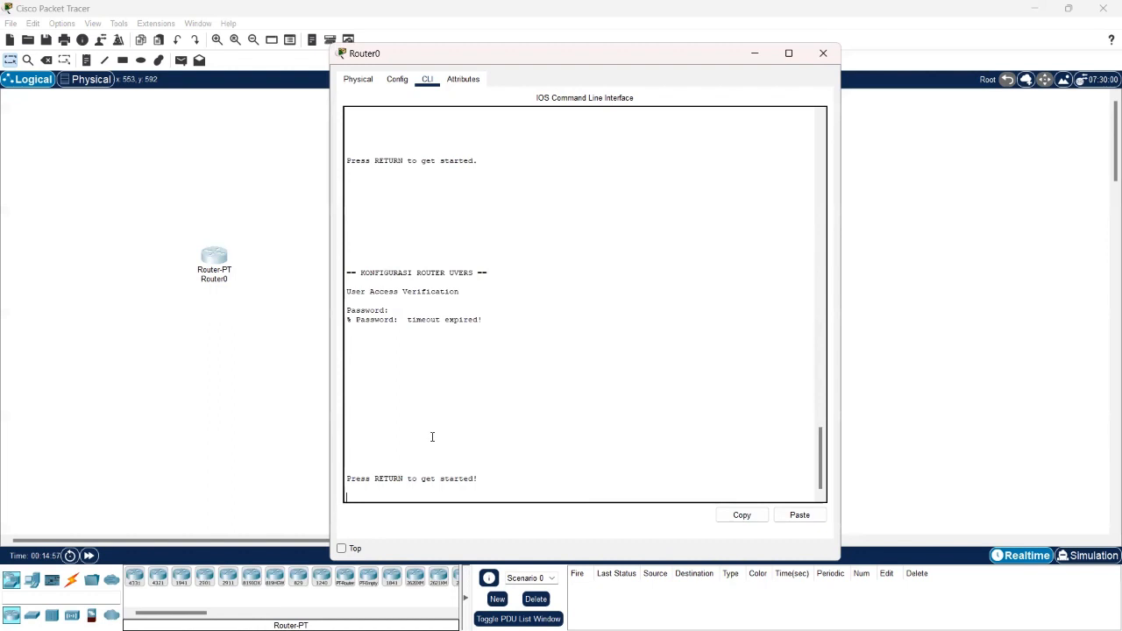
pyautogui.press('Return')
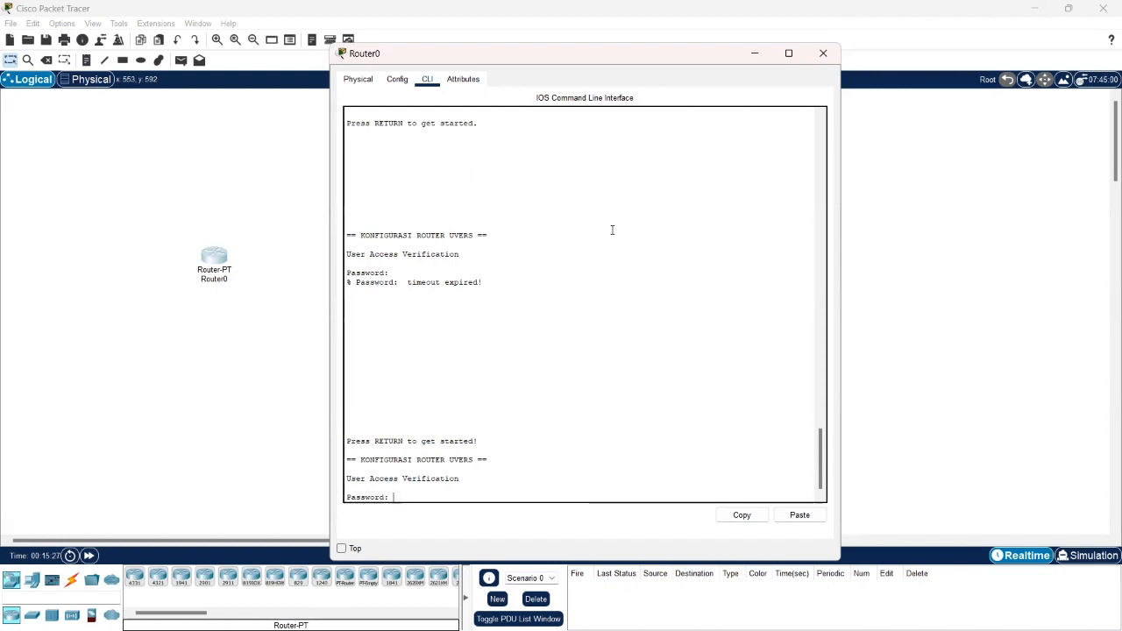
# Power Router0 off and back on from its physical device view, and return to the IOS command line
pyautogui.click(359, 79)
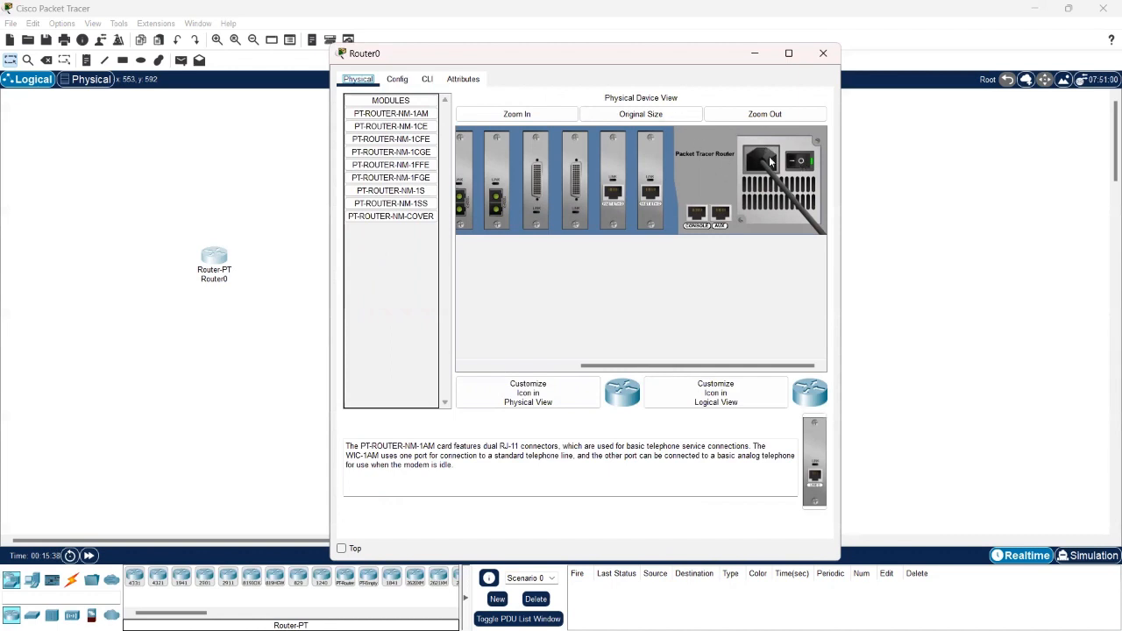
pyautogui.click(426, 79)
pyautogui.click(396, 78)
pyautogui.click(361, 79)
pyautogui.click(799, 161)
pyautogui.click(800, 161)
pyautogui.click(427, 79)
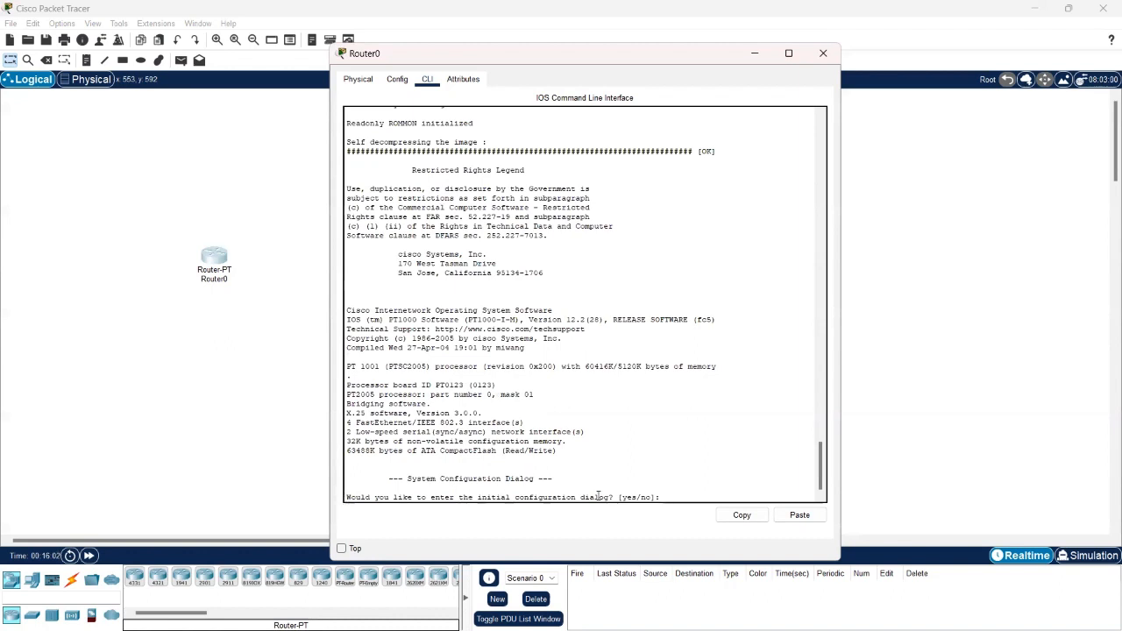
# Answer no to the initial configuration dialog, start the session and enter privileged mode with enable
pyautogui.moveTo(349, 494); pyautogui.dragTo(692, 494)
pyautogui.click(692, 495)
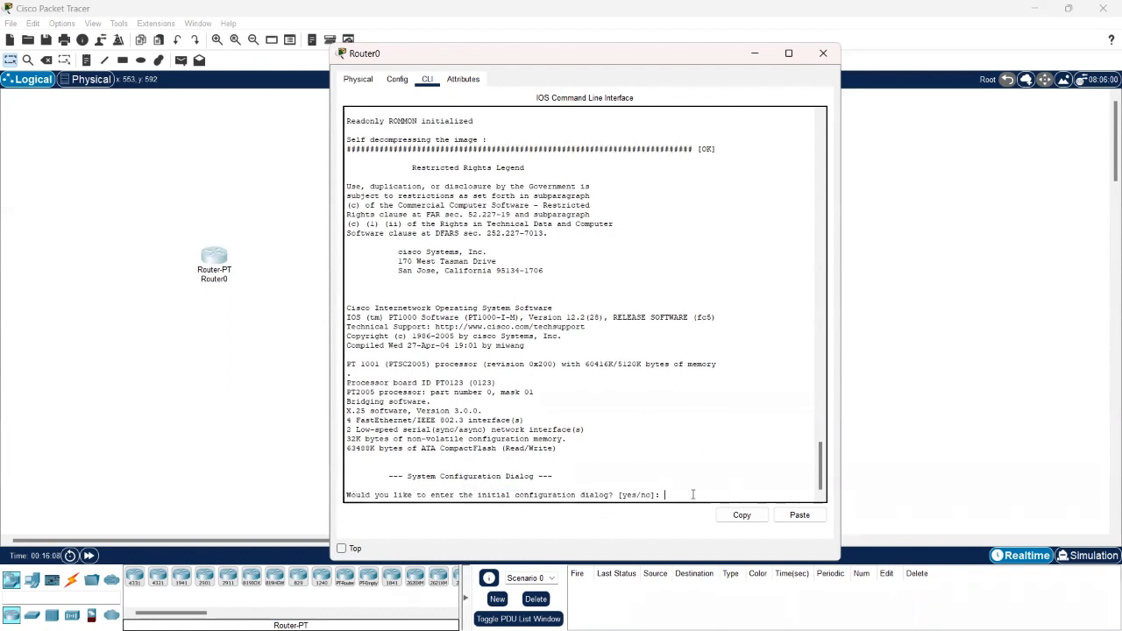
pyautogui.write('no')
pyautogui.press('Return')
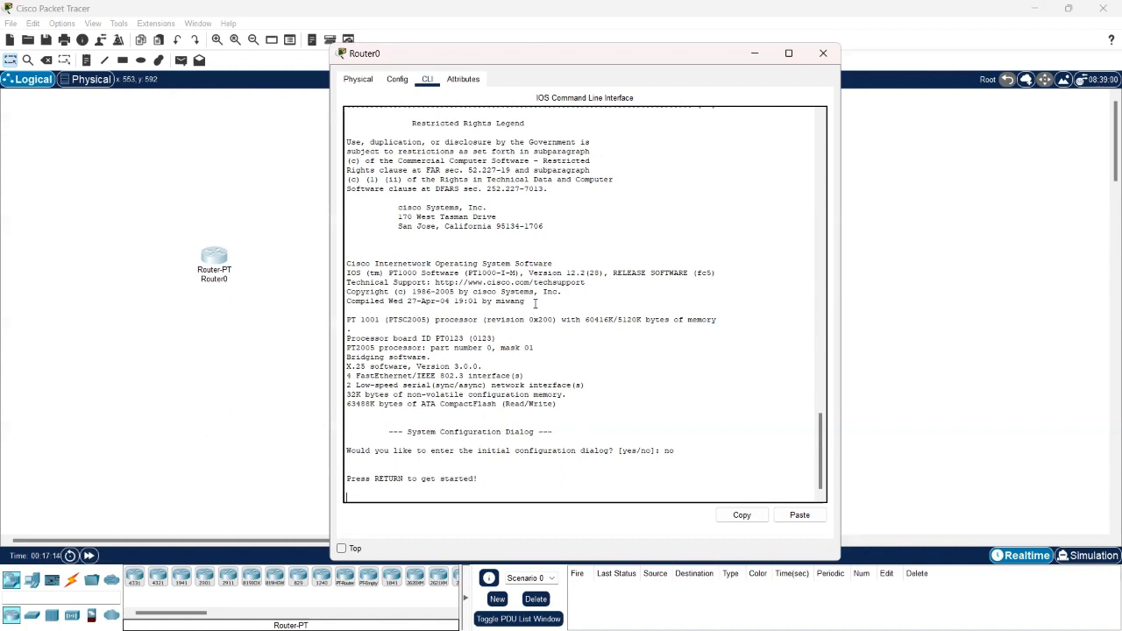
pyautogui.press('Return')
pyautogui.write('ena')
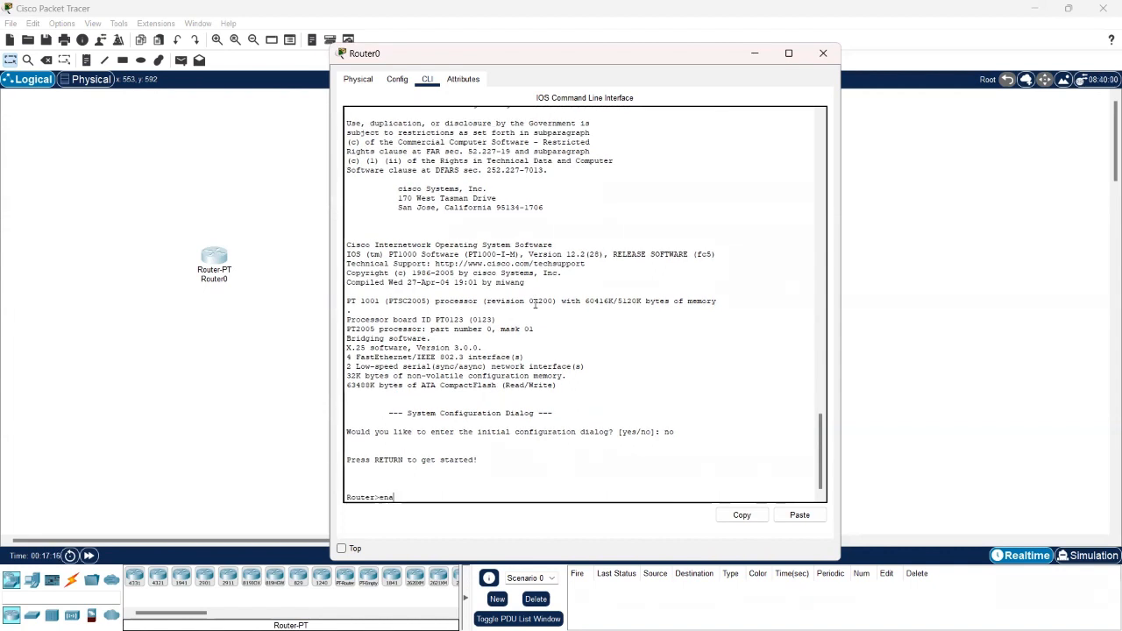
pyautogui.write('ble')
pyautogui.press('Return')
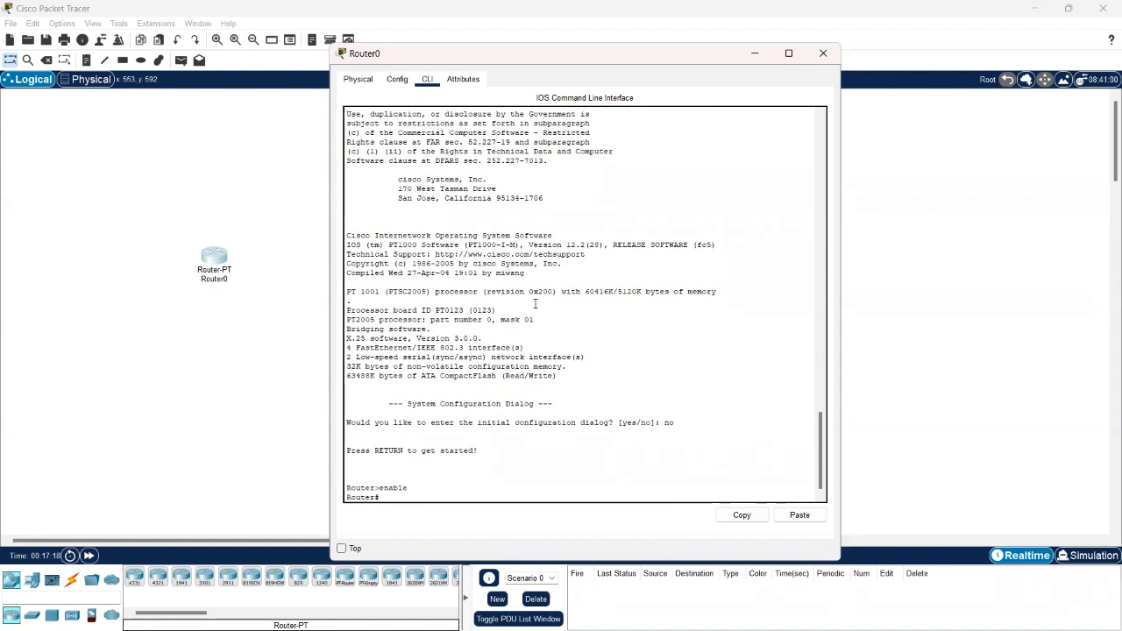
# Try the hostname command without a name in privileged mode, and restart Router0 to abandon it
pyautogui.write('hostname')
pyautogui.press('Return')
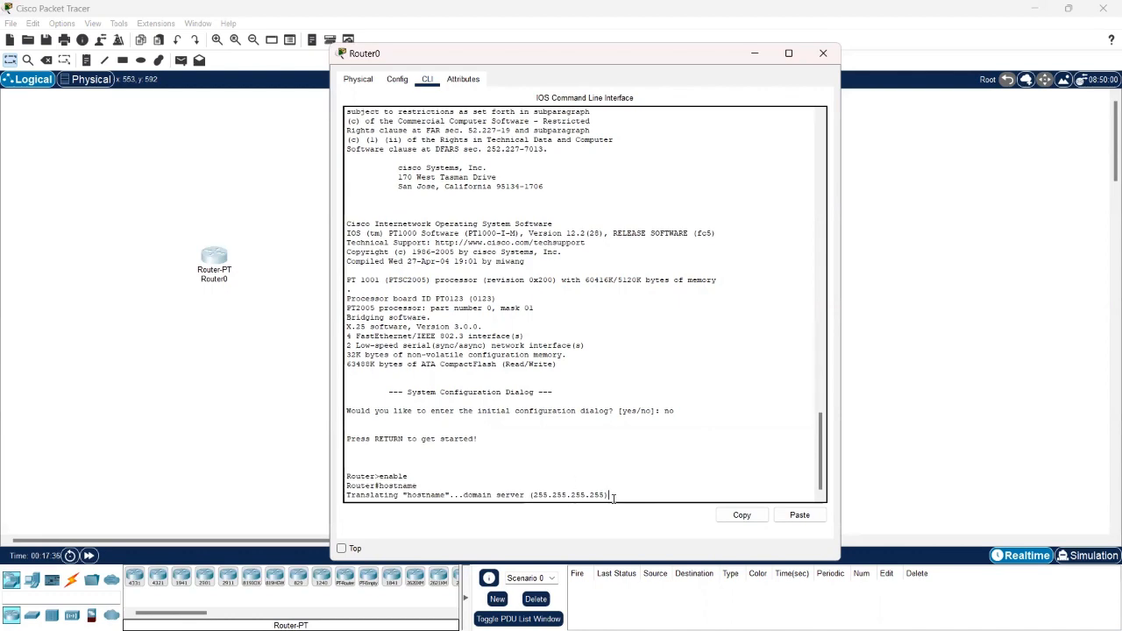
pyautogui.click(356, 79)
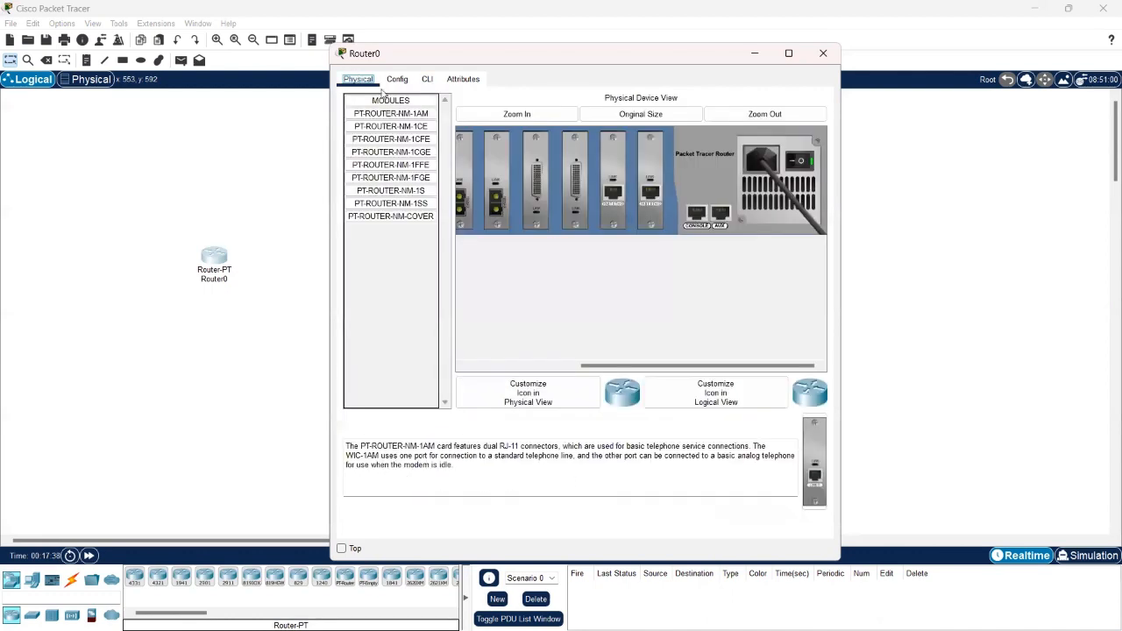
pyautogui.click(427, 79)
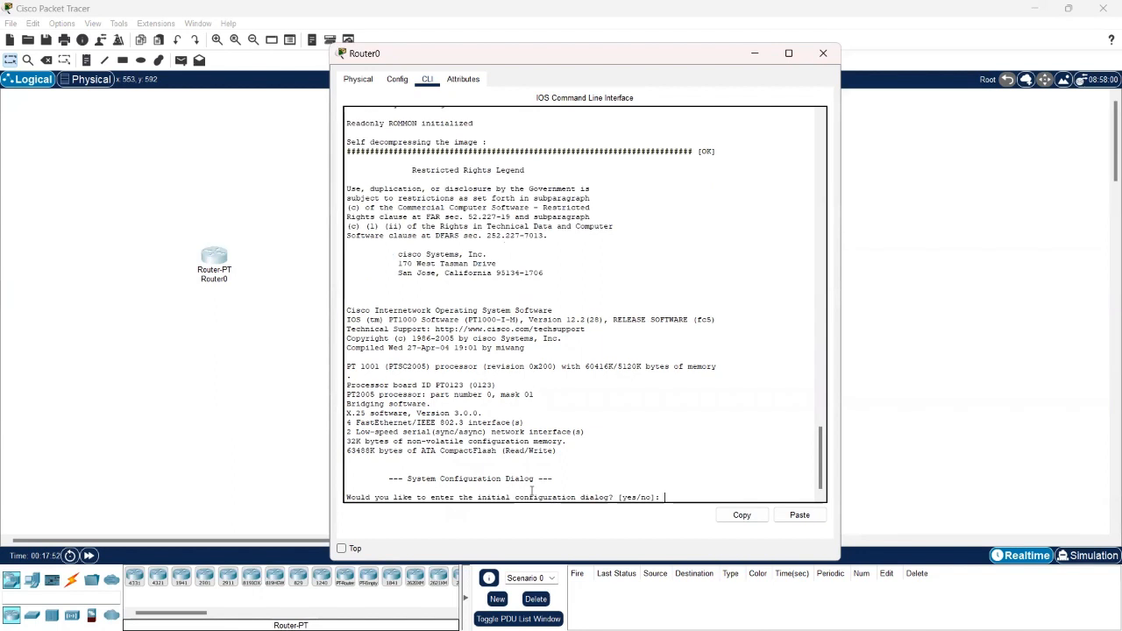
# Decline the initial configuration dialog of the restarted router and enter privileged mode with enable
pyautogui.write('no')
pyautogui.press('Return')
pyautogui.press('Return')
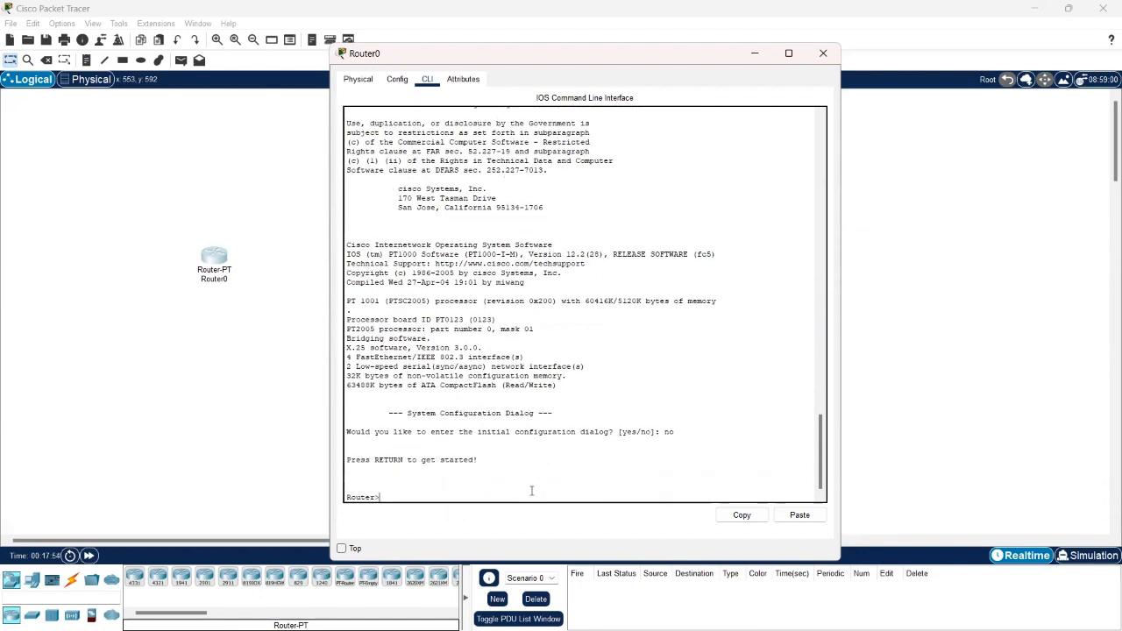
pyautogui.write('enable')
pyautogui.press('Return')
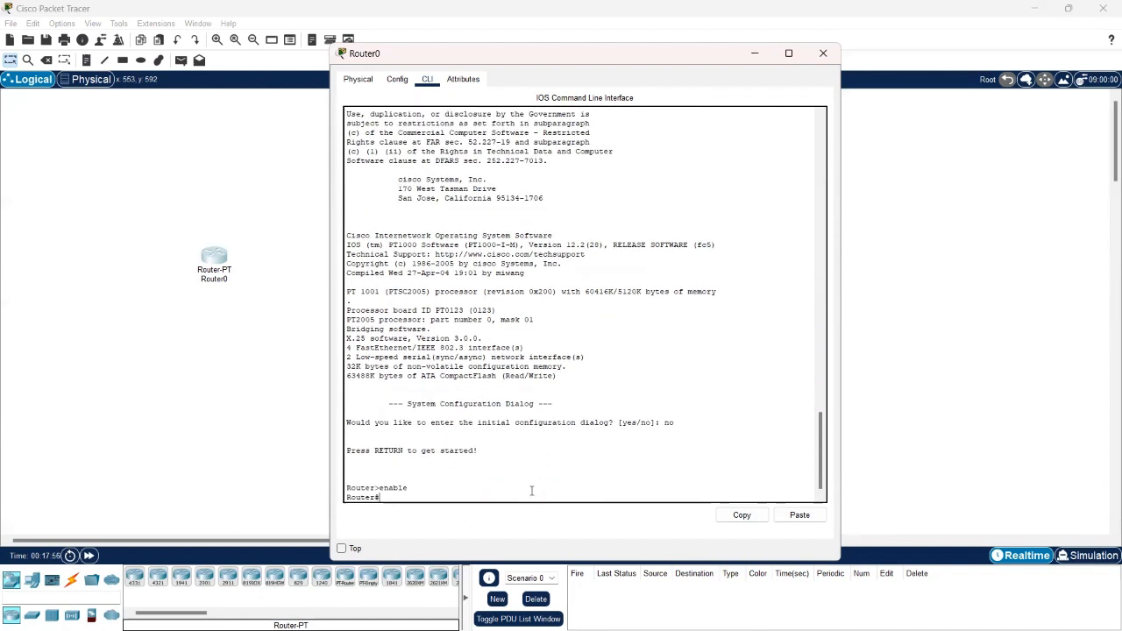
# Try to set the hostname to ROUTER_UVERS directly from privileged mode
pyautogui.write('hostname ROUTER_UVERS')
pyautogui.scroll(1, 531, 490)
pyautogui.scroll(-2, 528, 464)
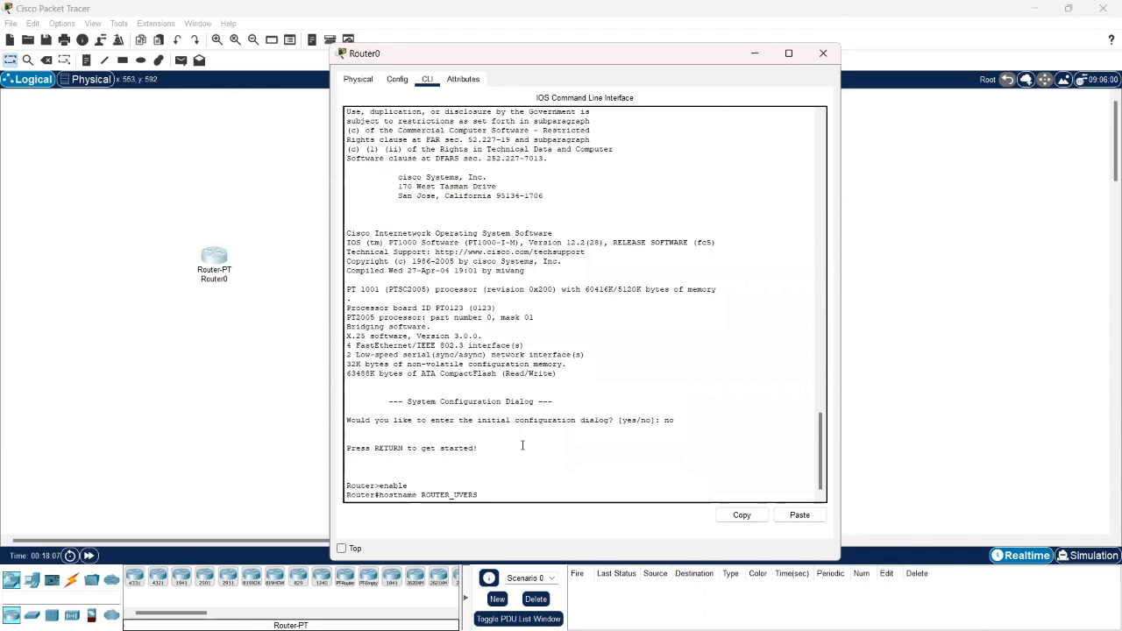
pyautogui.moveTo(504, 488); pyautogui.dragTo(480, 497)
pyautogui.click(488, 496)
pyautogui.moveTo(499, 494); pyautogui.dragTo(419, 496)
pyautogui.tripleClick(491, 494)
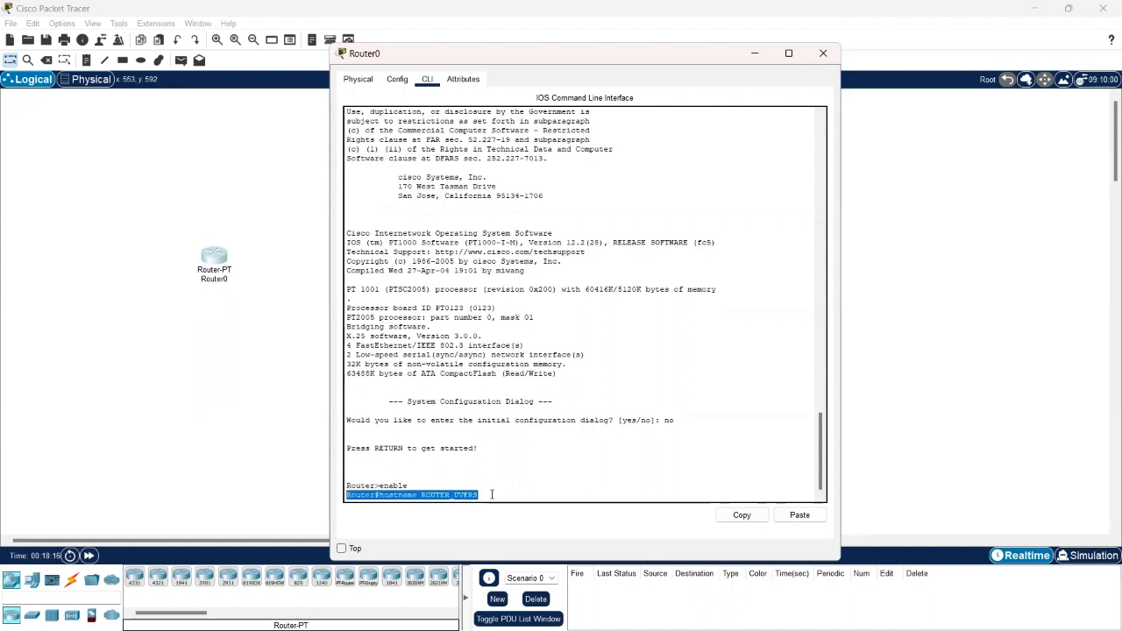
pyautogui.click(492, 495)
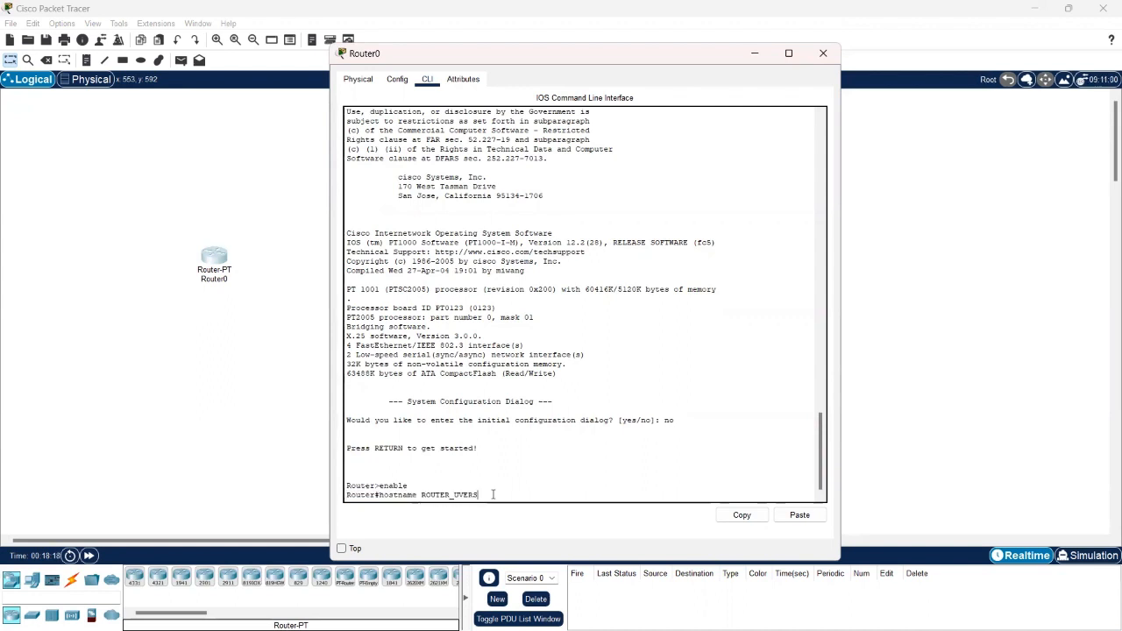
pyautogui.press('Return')
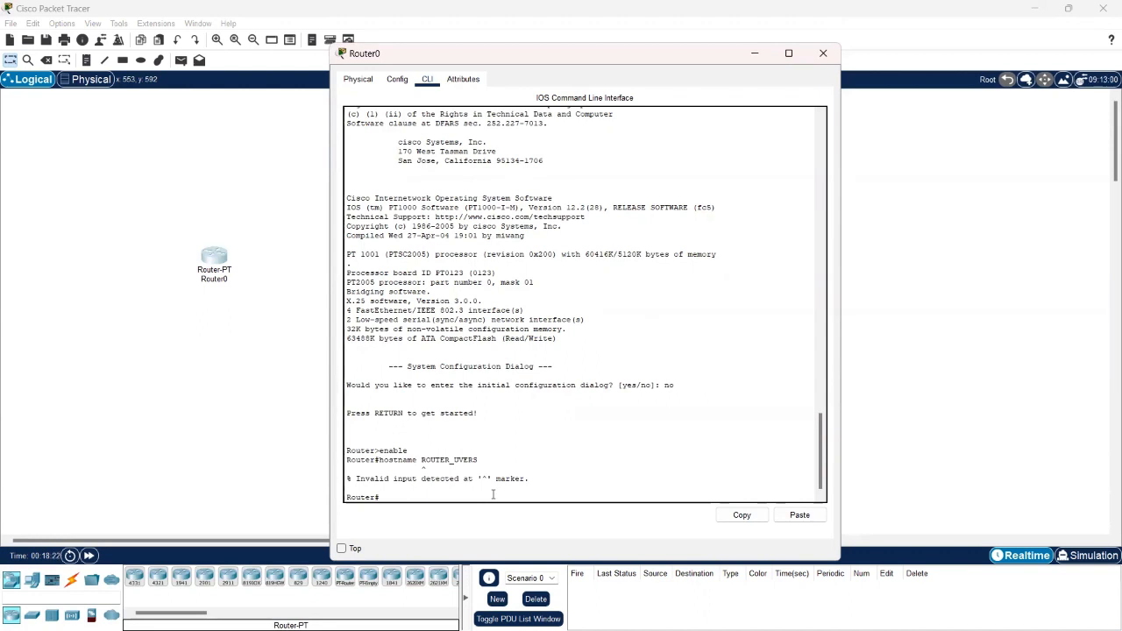
# Enter global configuration mode with configure terminal and set the hostname to ROUTER_UVERS
pyautogui.write('configure terminal')
pyautogui.press('Return')
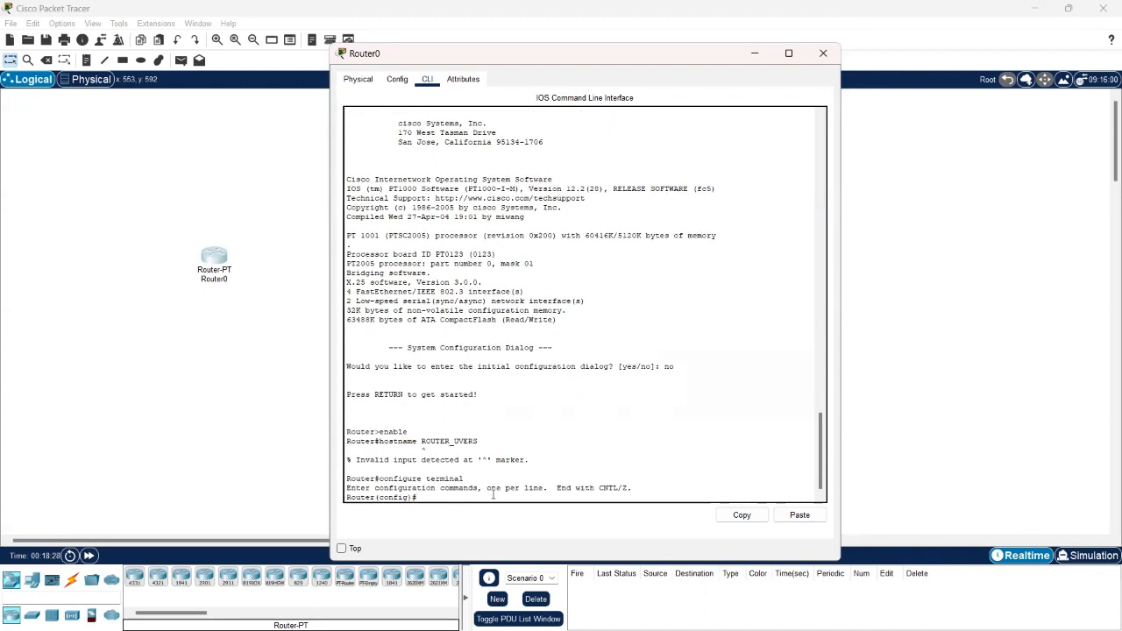
pyautogui.write('hostname ROUTER_UVERS')
pyautogui.press('BackSpace')
pyautogui.press('BackSpace')
pyautogui.press('BackSpace')
pyautogui.press('BackSpace')
pyautogui.write('VERS')
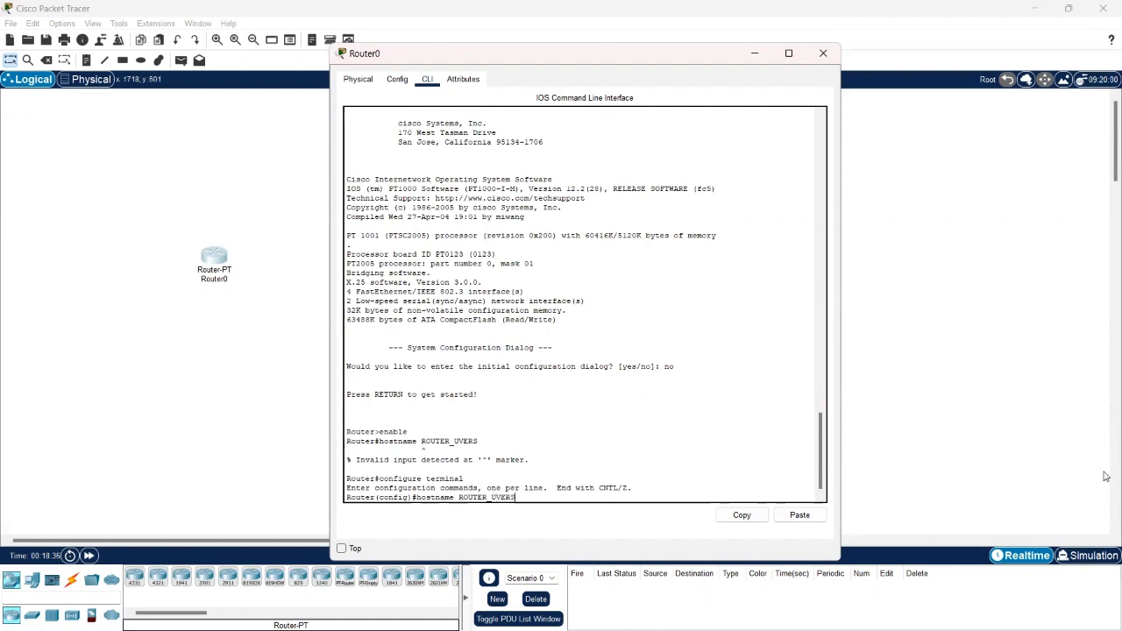
pyautogui.press('Return')
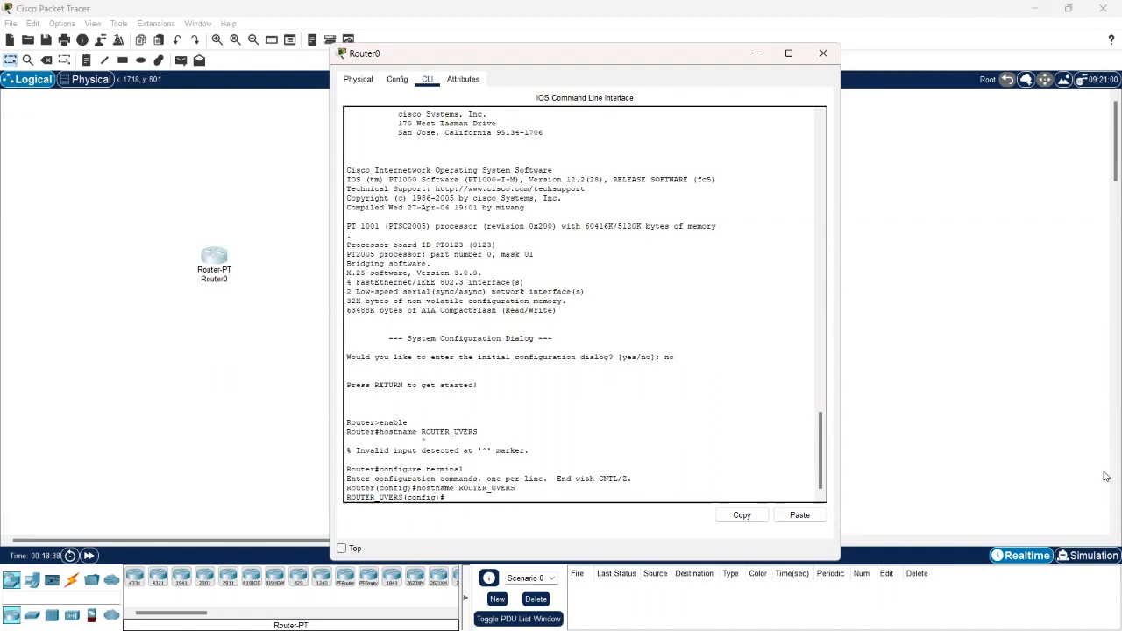
# Set the message-of-the-day banner to "==SELAMAT DATANG==" with banner motd, using & as the delimiter
pyautogui.write('banner motd &&')
pyautogui.press('BackSpace')
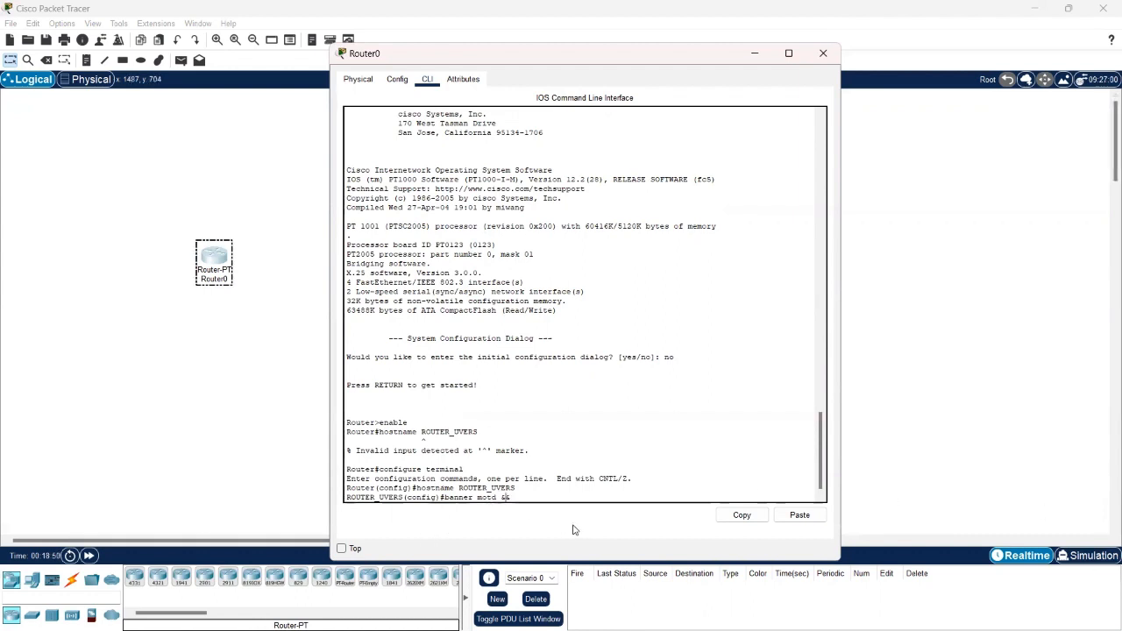
pyautogui.write('&==')
pyautogui.press('BackSpace')
pyautogui.press('BackSpace')
pyautogui.write('==')
pyautogui.write('&')
pyautogui.write('SELAMAT')
pyautogui.write(' DATANG')
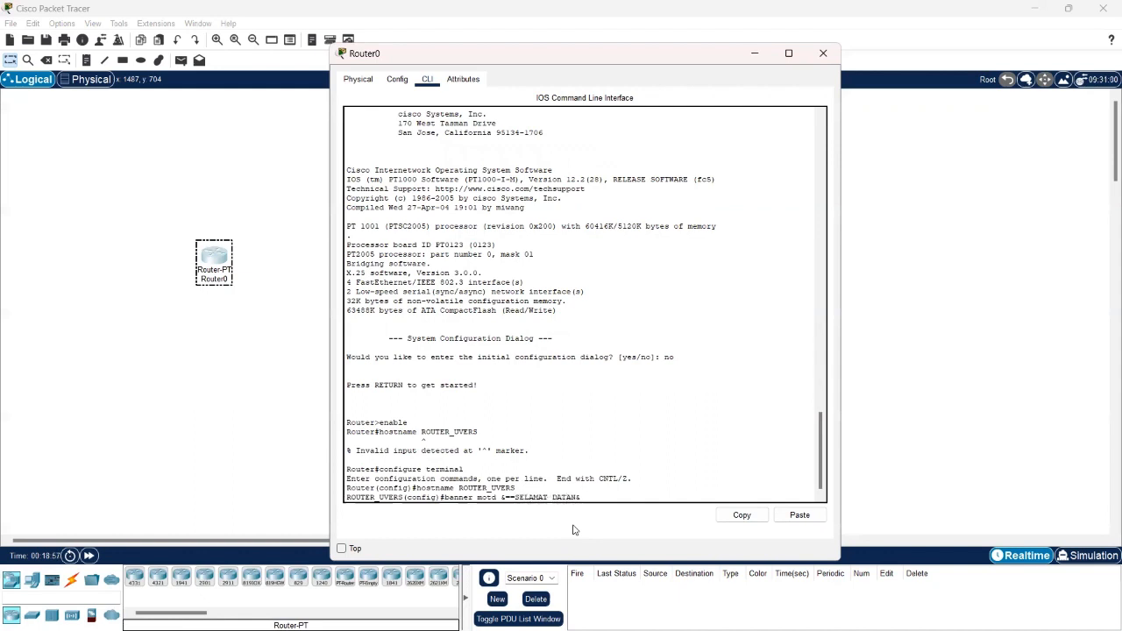
pyautogui.write('==&')
pyautogui.click(621, 494)
pyautogui.press('Return')
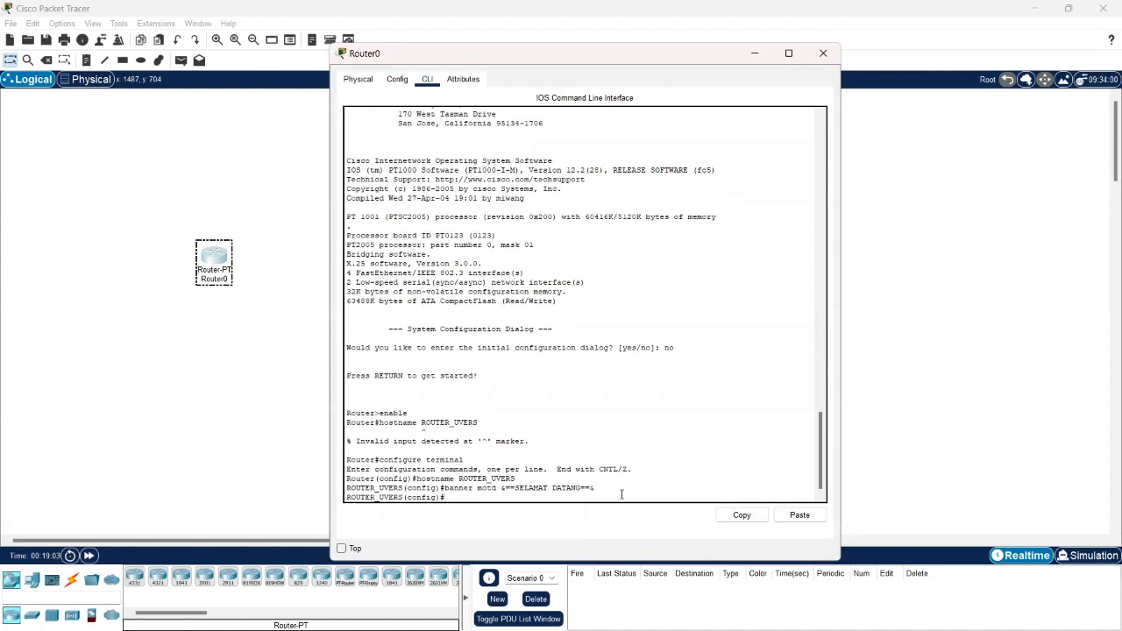
# Set the enable secret password and exit global configuration mode
pyautogui.write('enable secret uvers')
pyautogui.press('Return')
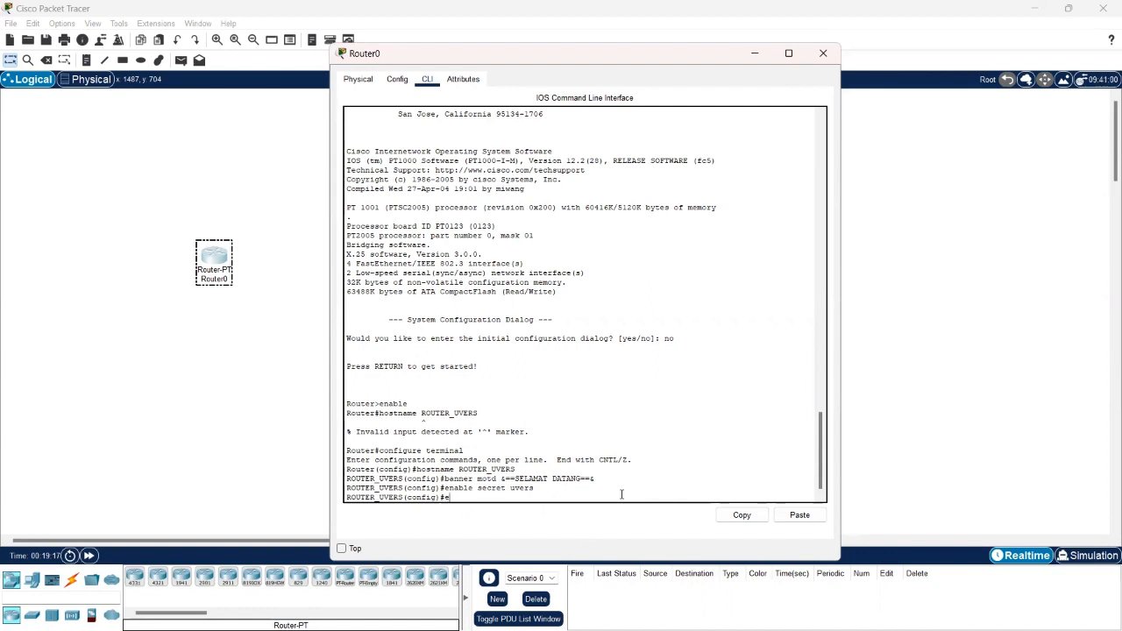
pyautogui.write('xit')
pyautogui.press('Return')
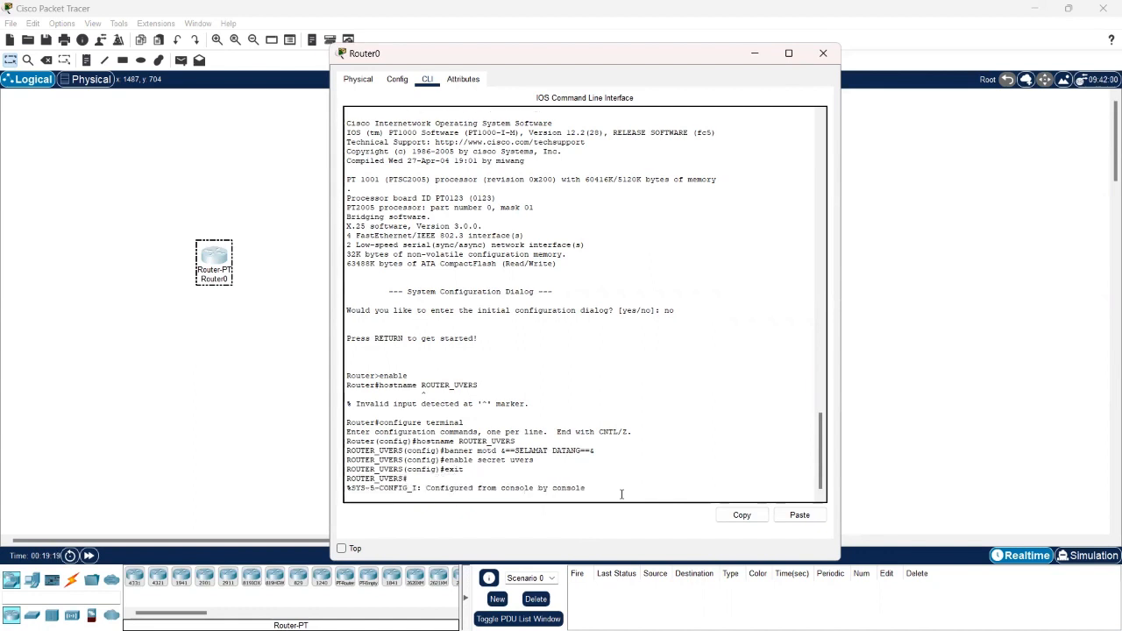
# Exit and reopen the console session, and enter privileged mode with the enable secret password
pyautogui.write('exit')
pyautogui.press('Return')
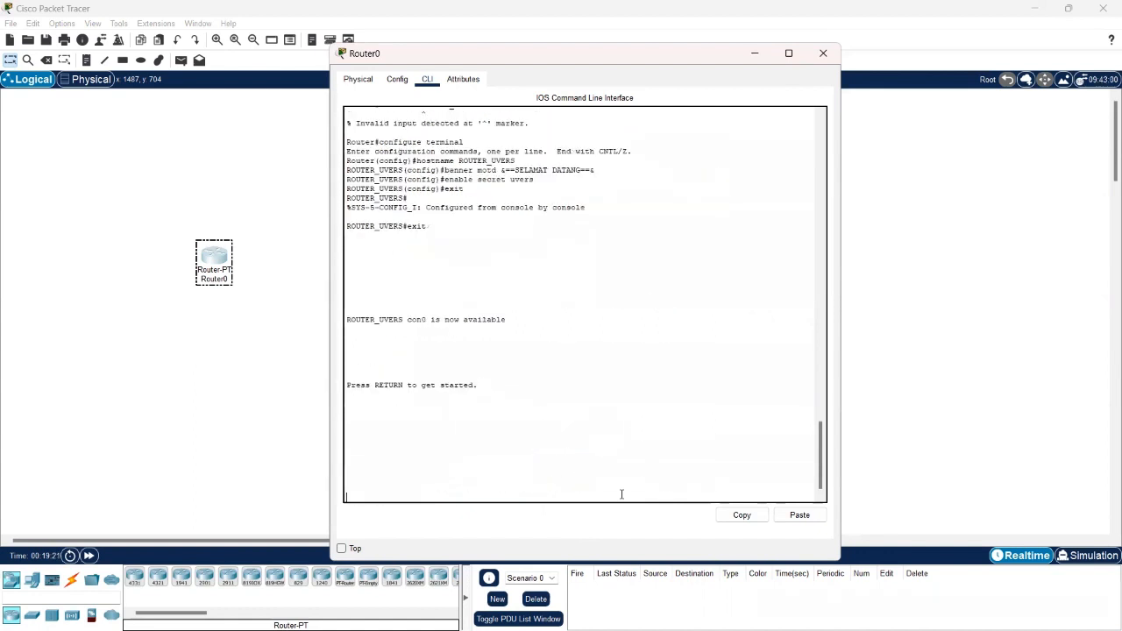
pyautogui.press('Return')
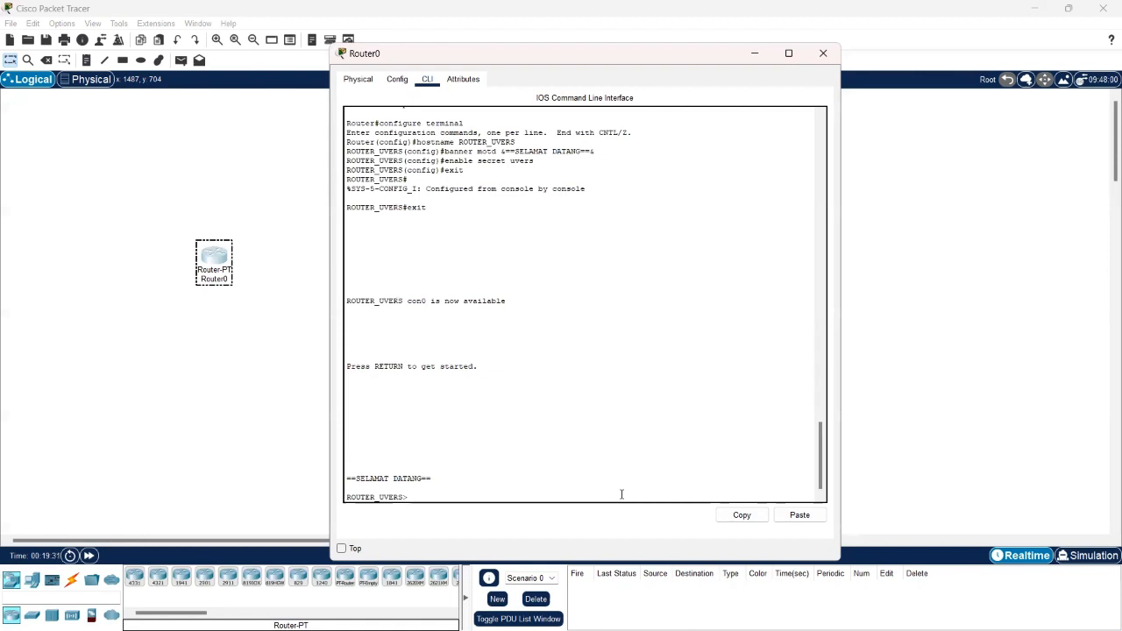
pyautogui.write('enable')
pyautogui.press('Return')
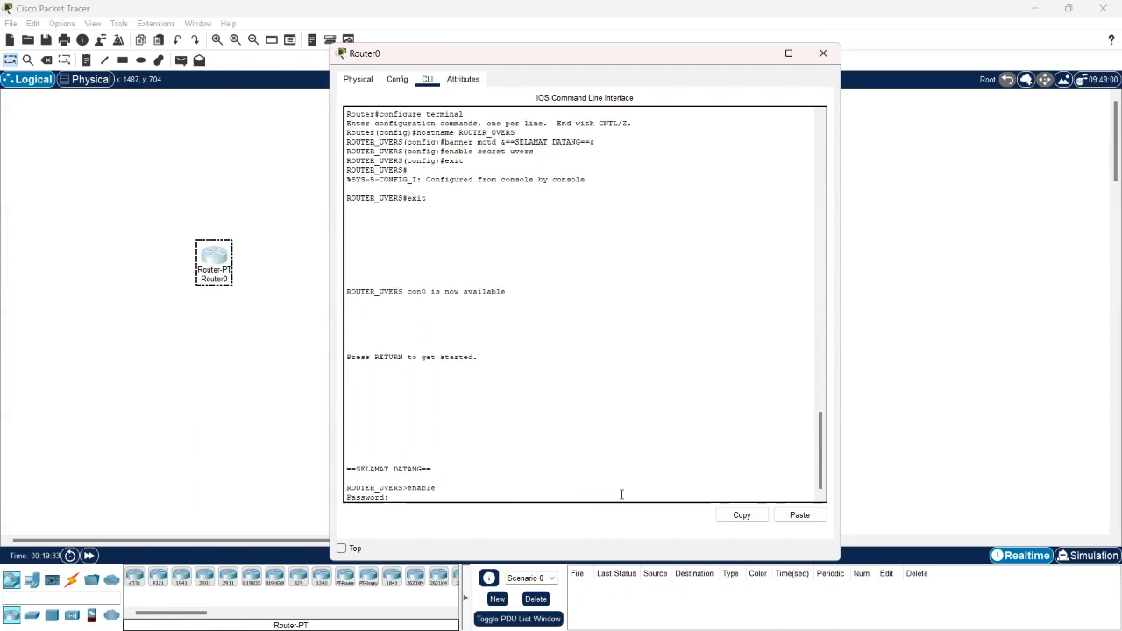
pyautogui.press('Return')
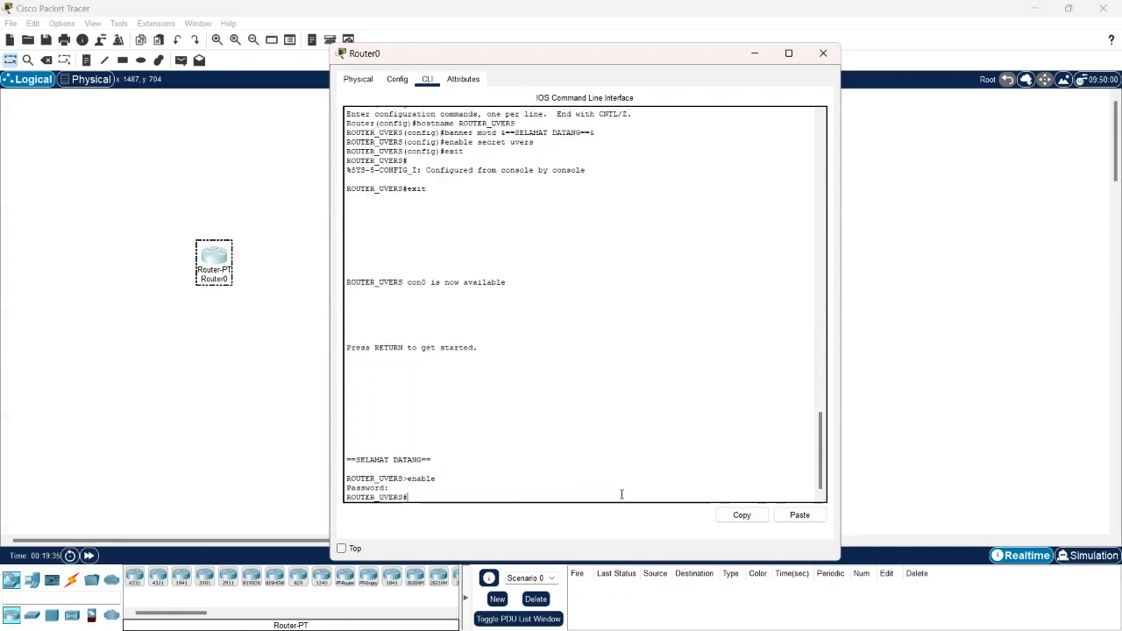
# Display the running configuration with show running-config, check the hostname and enable secret lines, and quit the listing
pyautogui.write('show running-config')
pyautogui.press('Return')
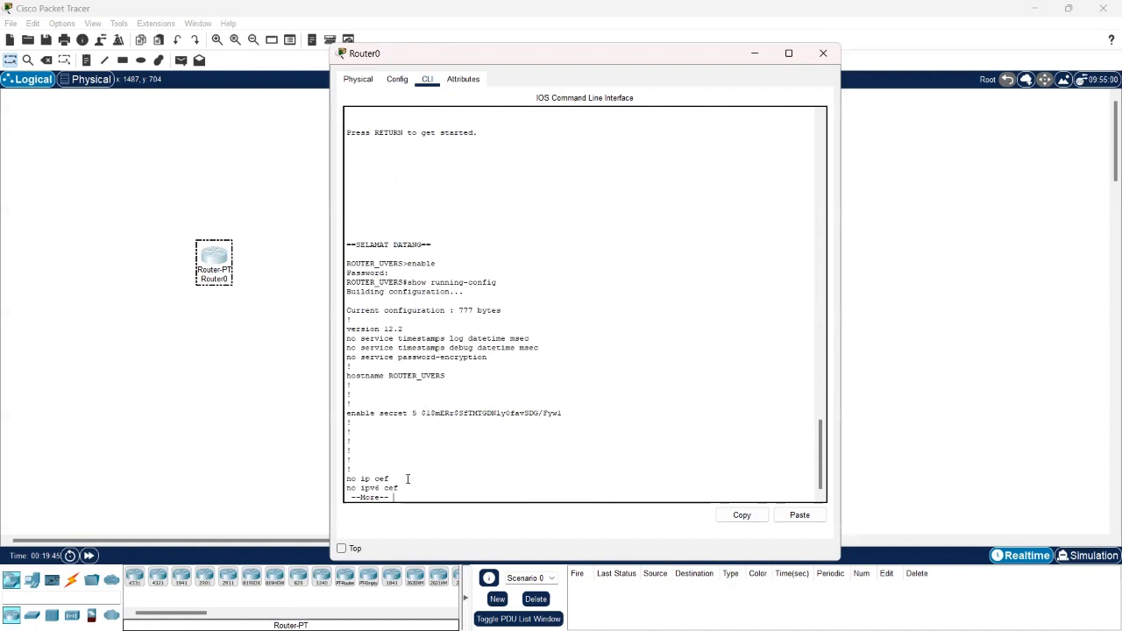
pyautogui.press('q')
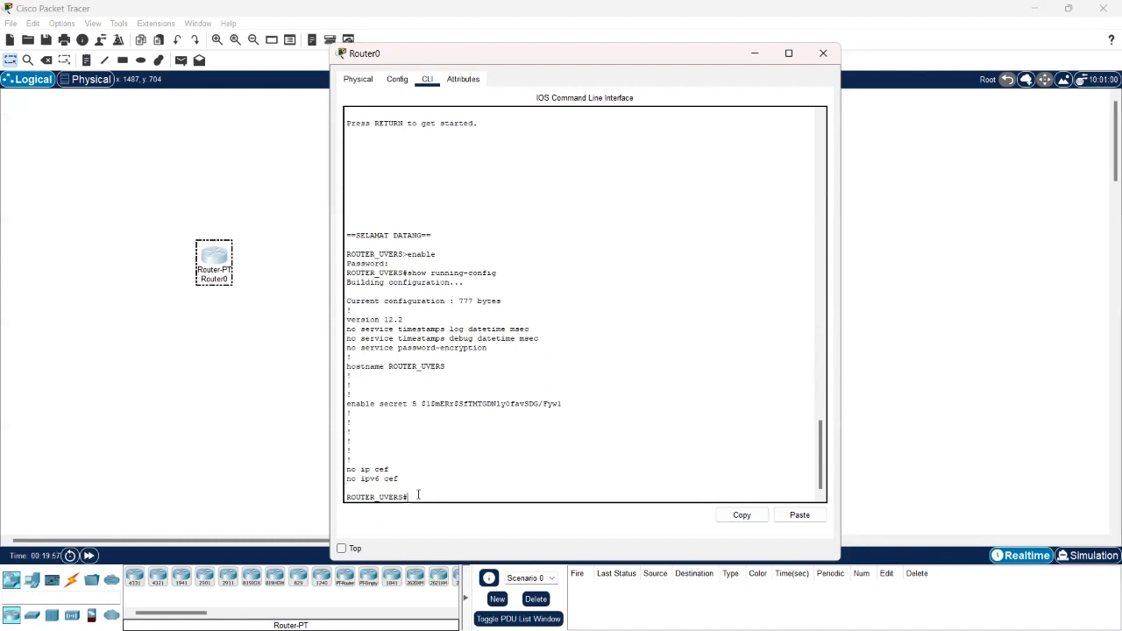
# Save the settings with copy running-config startup-config, accepting the default destination filename startup-config
pyautogui.write('opy running-config startup-')
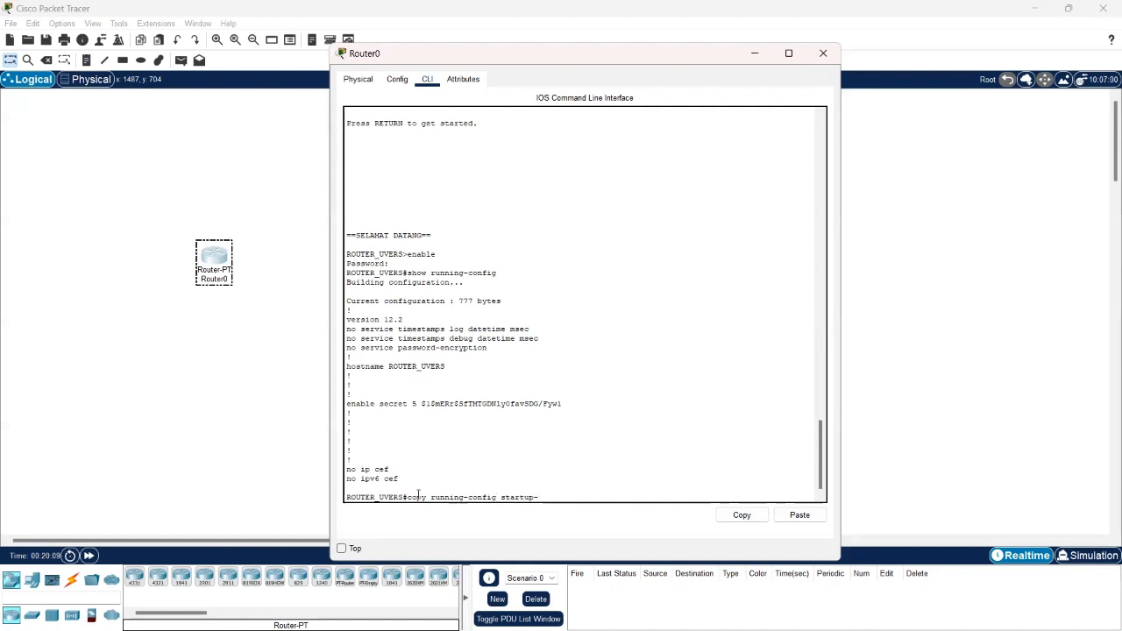
pyautogui.write('config')
pyautogui.press('Return')
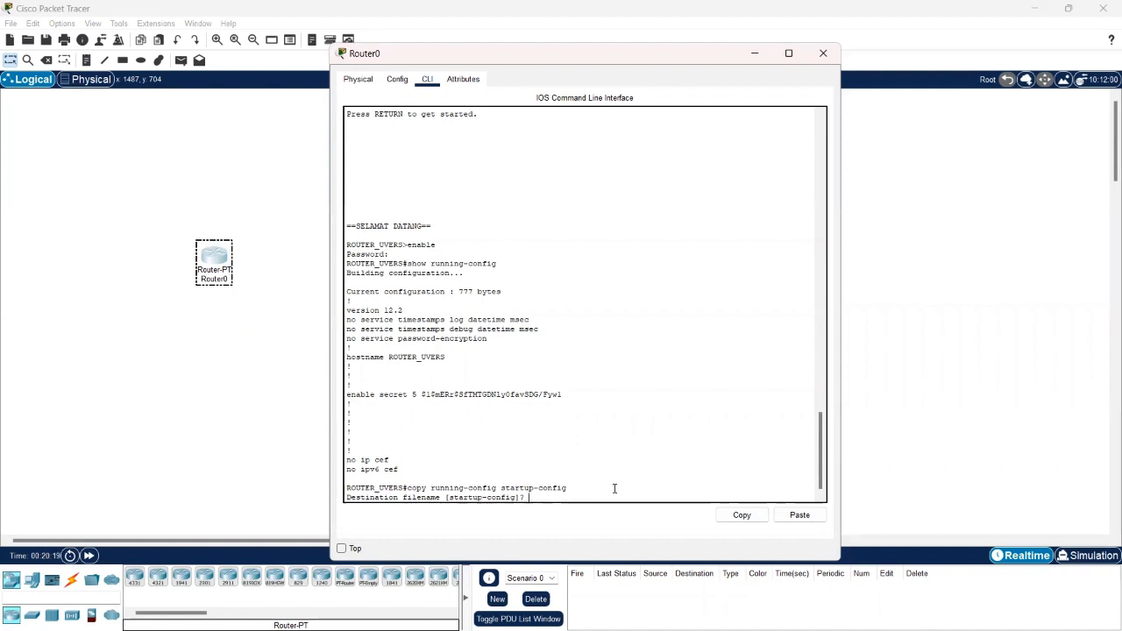
pyautogui.press('Return')
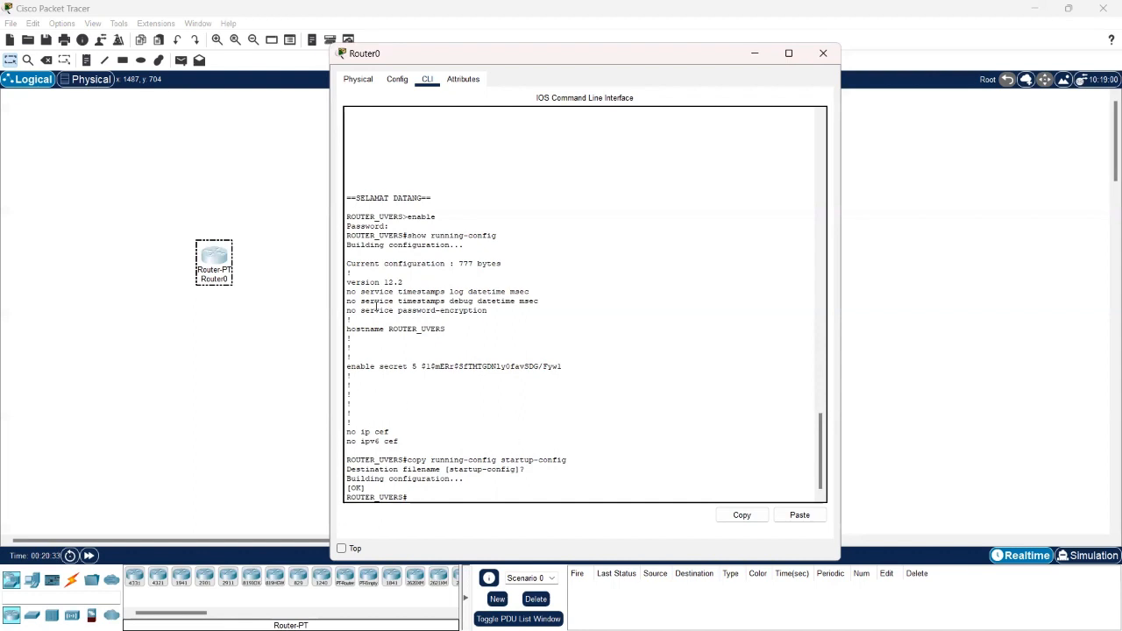
# Power-cycle Router0 from its physical device view and reopen the console session to check the saved banner and hostname
pyautogui.click(358, 79)
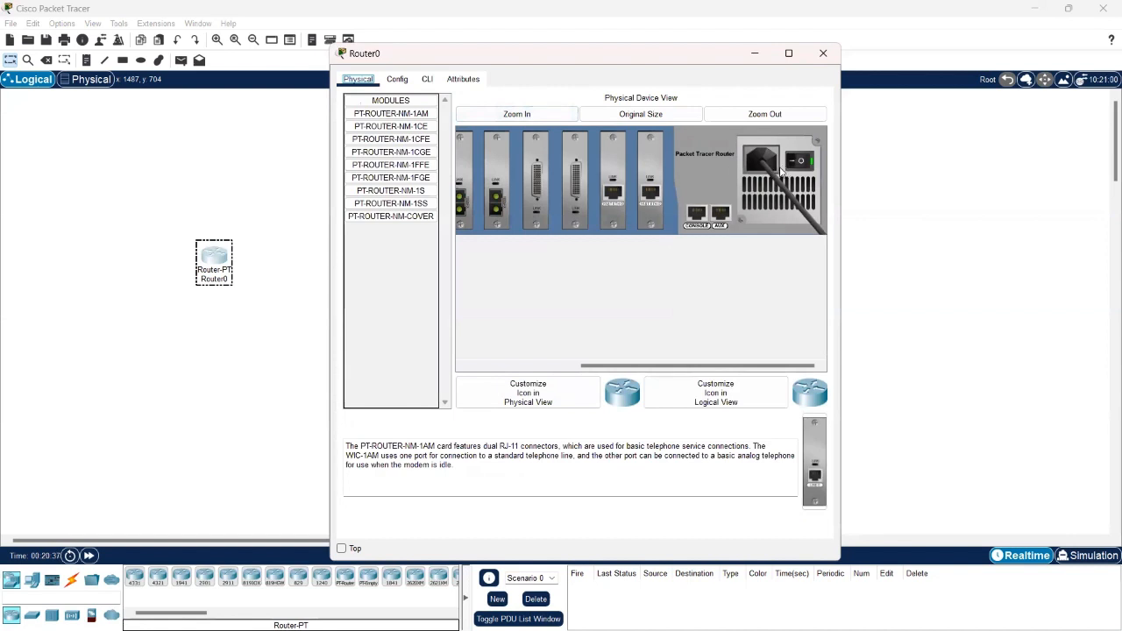
pyautogui.click(799, 162)
pyautogui.click(799, 165)
pyautogui.click(434, 80)
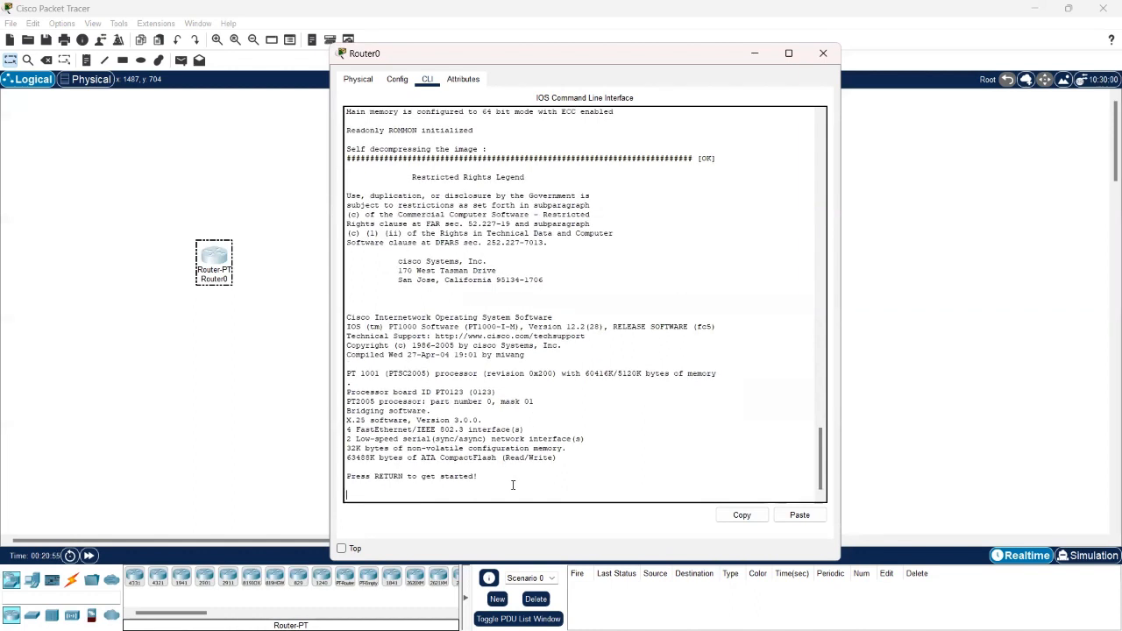
pyautogui.press('Return')
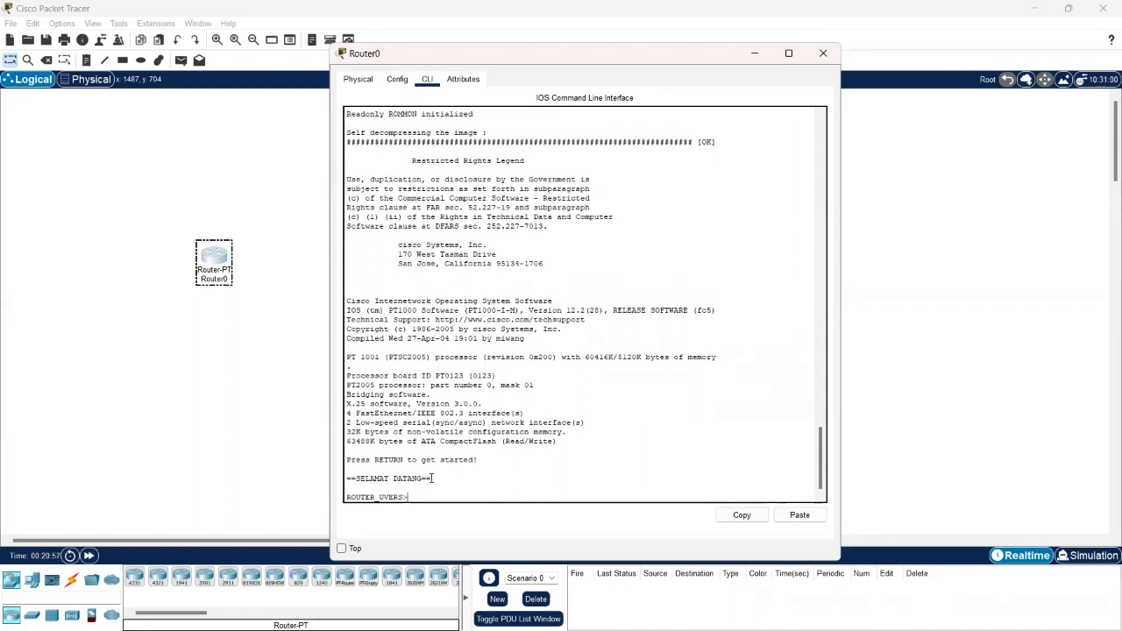
pyautogui.moveTo(432, 479); pyautogui.dragTo(346, 479)
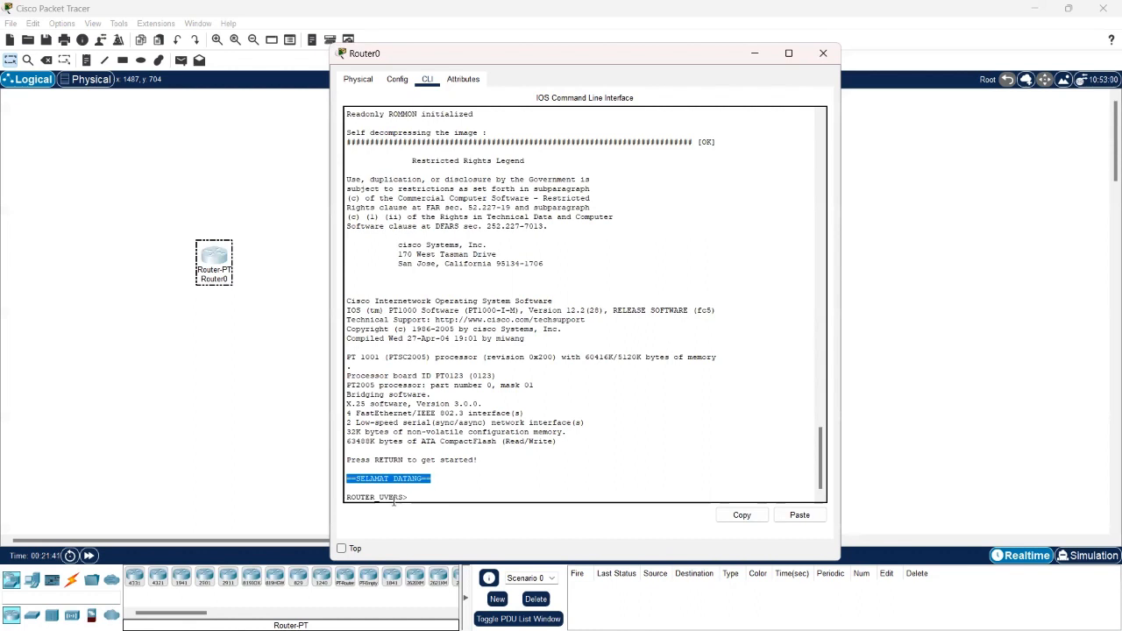
pyautogui.click(429, 494)
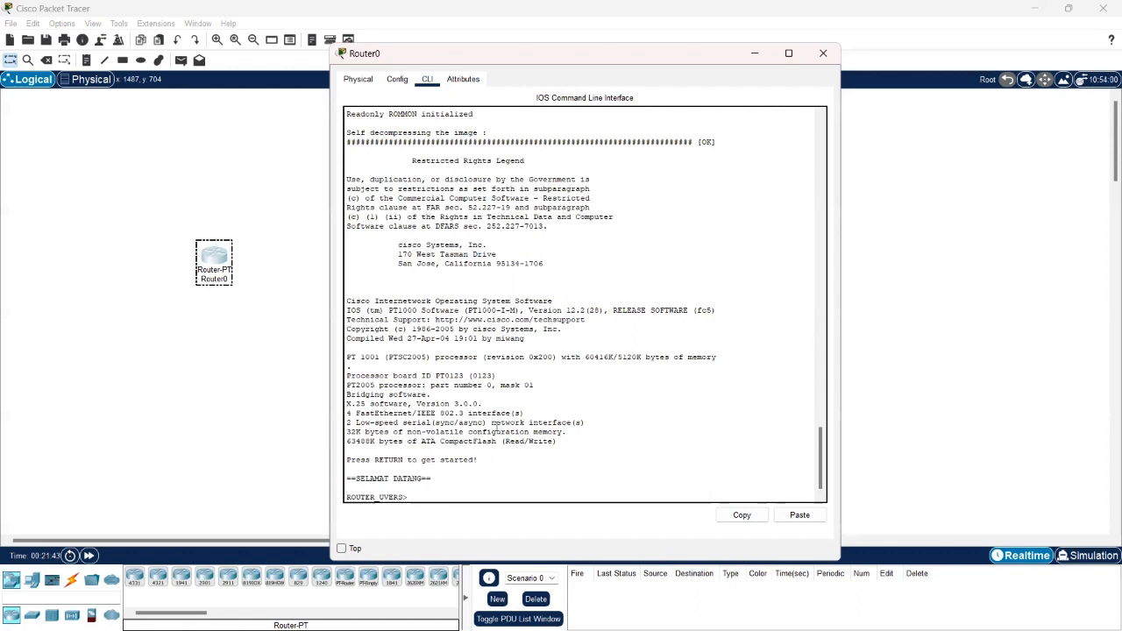